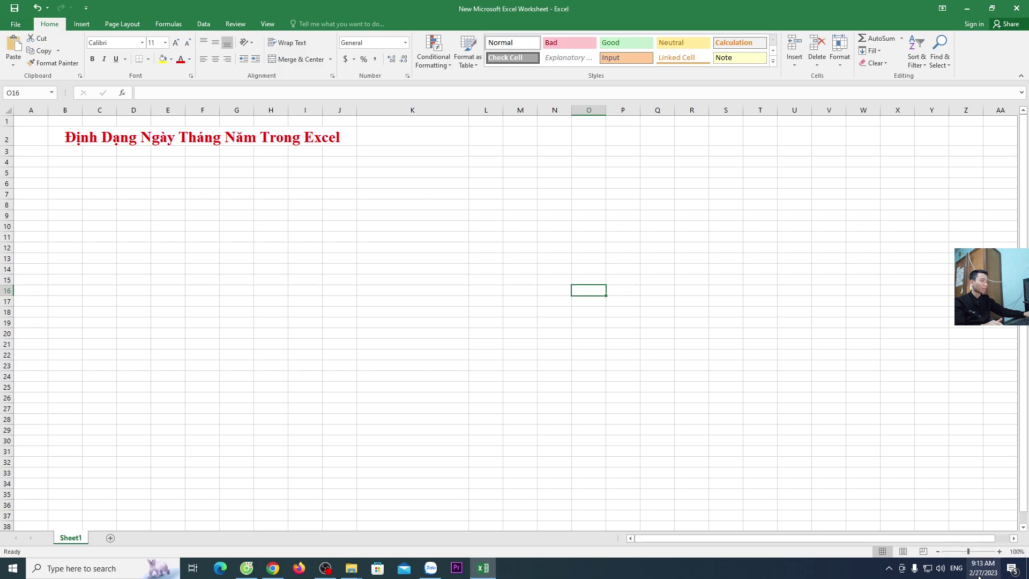
Step: Enter the date in K8 as 27/2/2023, then correct it to month-first 2/27/2023
{"action": "left_click", "coordinate": [416, 208]}
{"action": "type", "text": "2"}
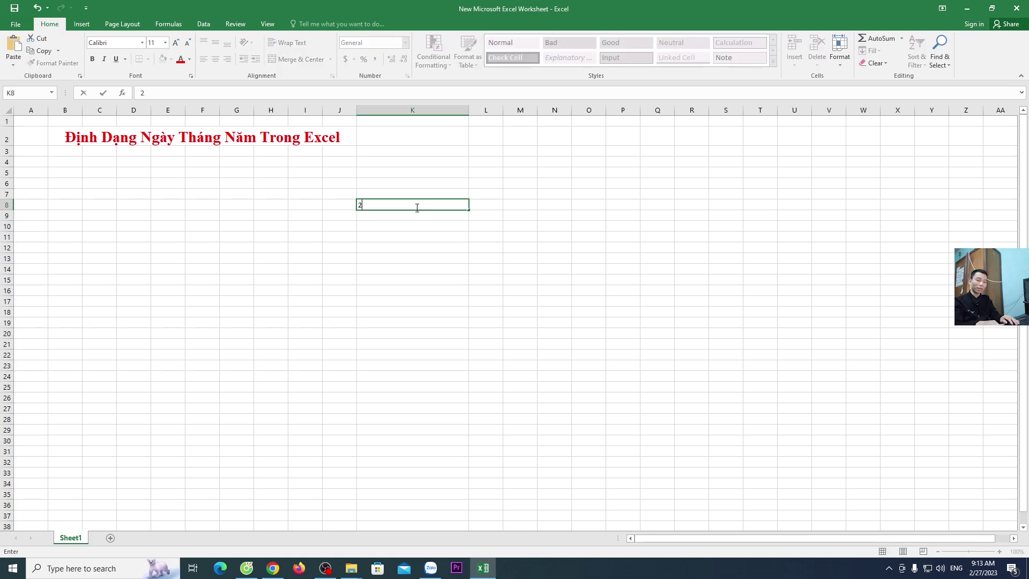
{"action": "type", "text": "7/2"}
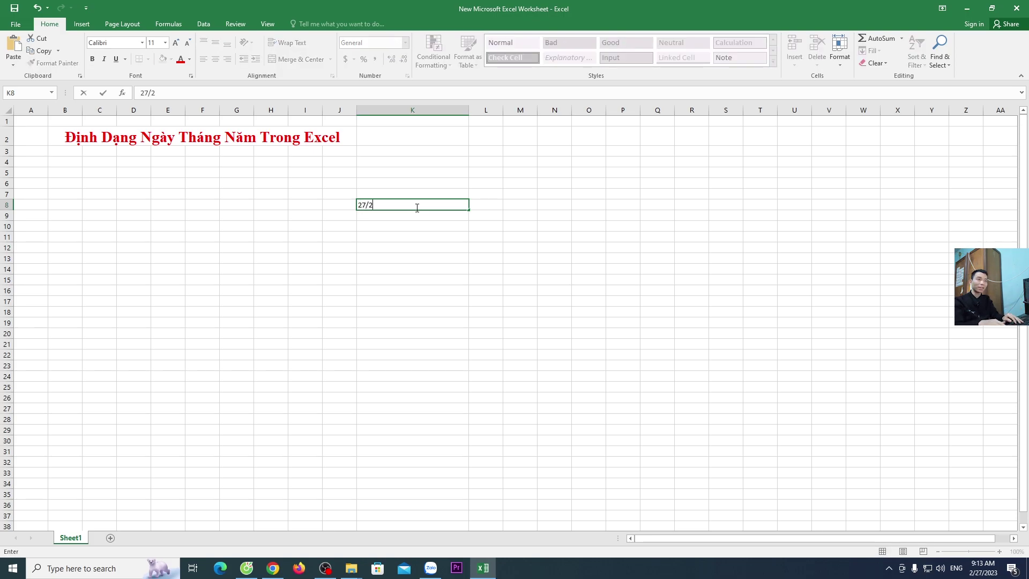
{"action": "type", "text": "/20"}
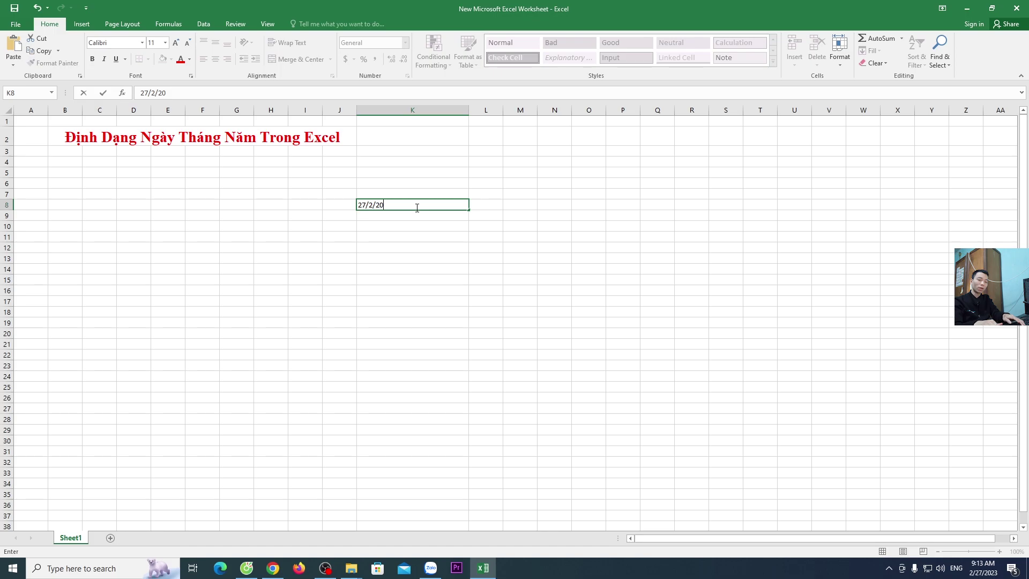
{"action": "type", "text": "23"}
{"action": "left_click", "coordinate": [532, 247]}
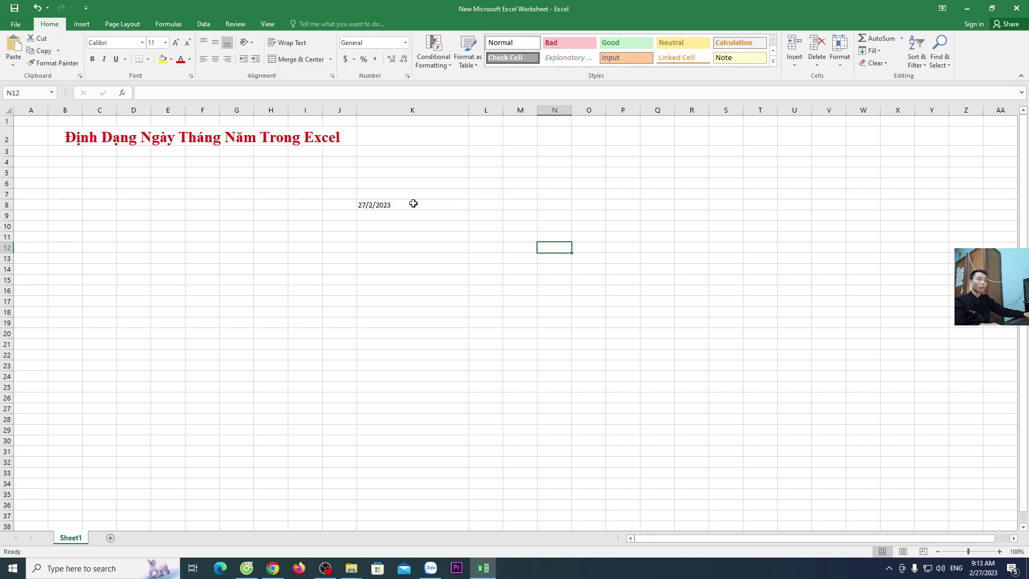
{"action": "double_click", "coordinate": [372, 207]}
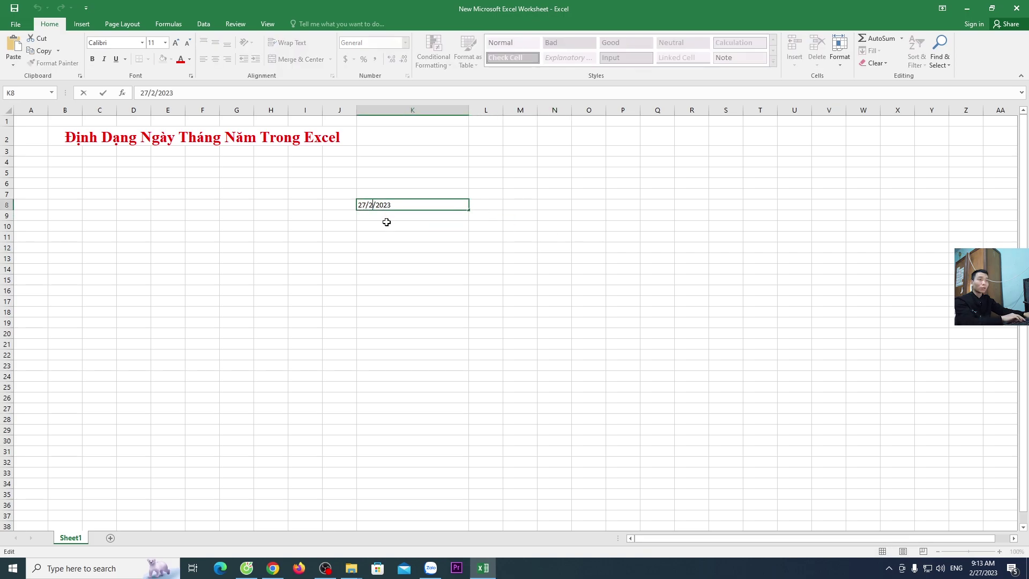
{"action": "type", "text": "7"}
{"action": "key", "text": "Left"}
{"action": "key", "text": "Left"}
{"action": "key", "text": "Left"}
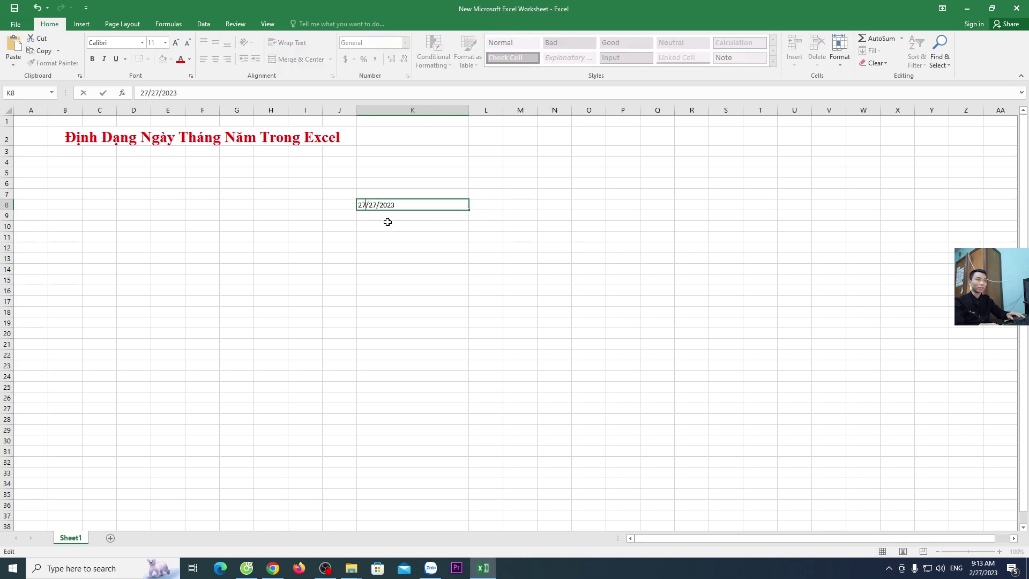
{"action": "key", "text": "BackSpace"}
{"action": "left_click", "coordinate": [562, 257]}
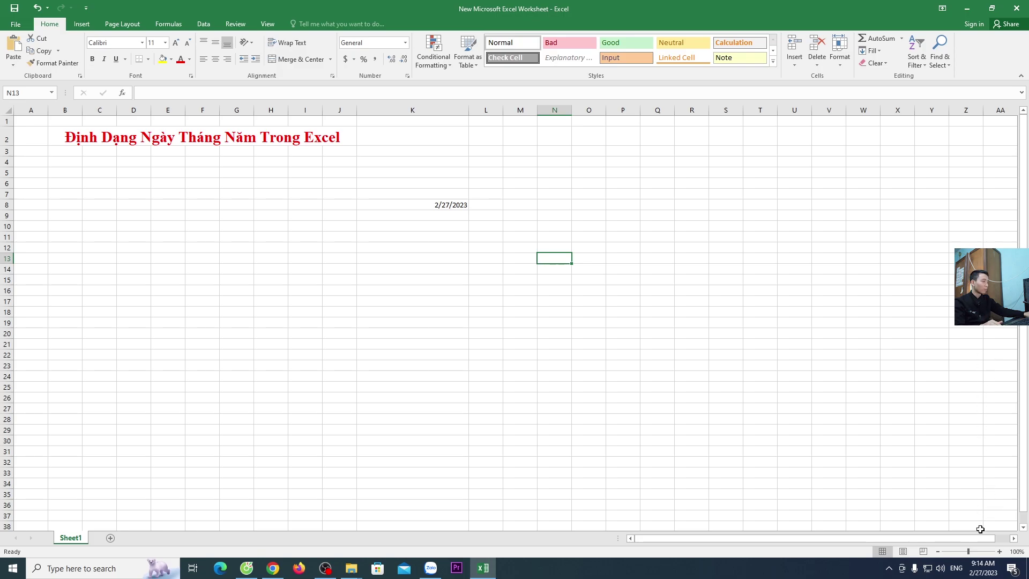
{"action": "mouse_move", "coordinate": [983, 568]}
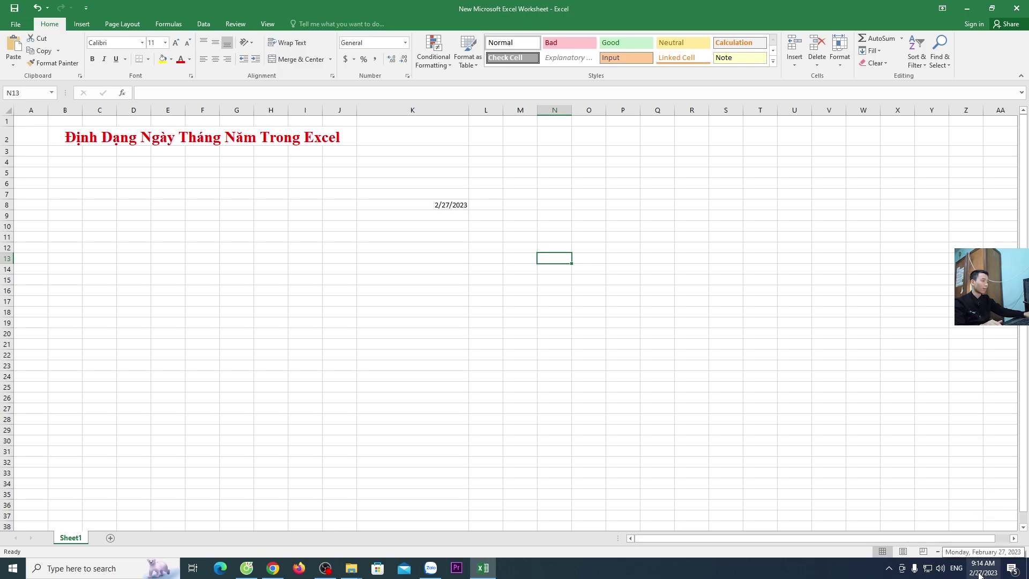
Step: Navigate from the taskbar clock to the Region formats dialog showing short date M/d/yyyy
{"action": "right_click", "coordinate": [979, 575]}
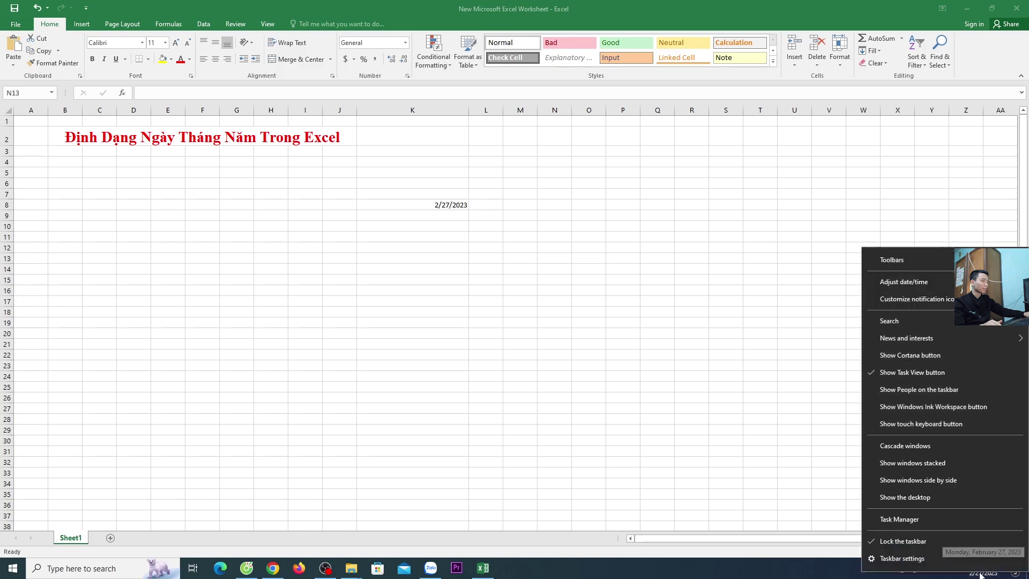
{"action": "left_click", "coordinate": [933, 281]}
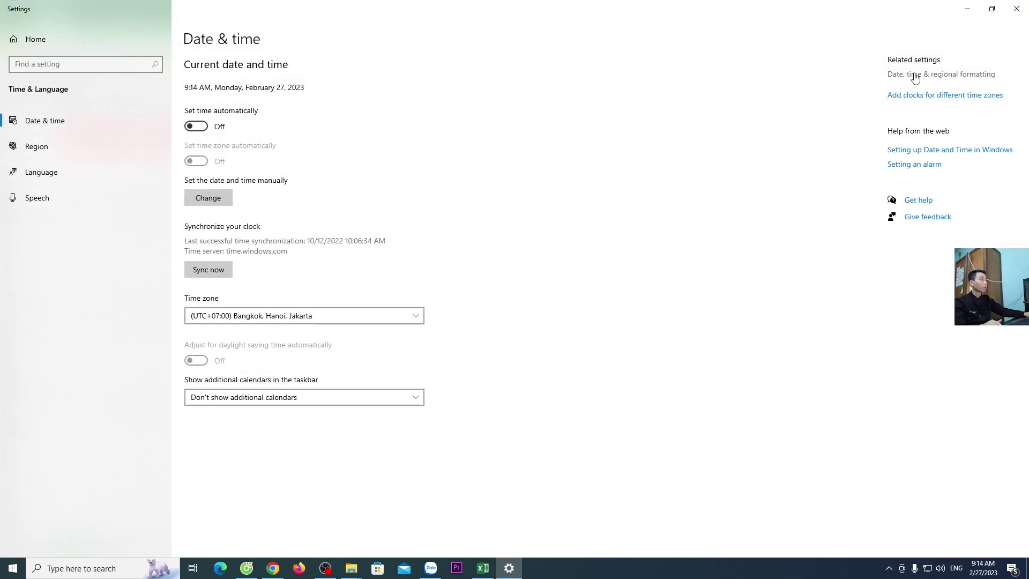
{"action": "left_click", "coordinate": [944, 75]}
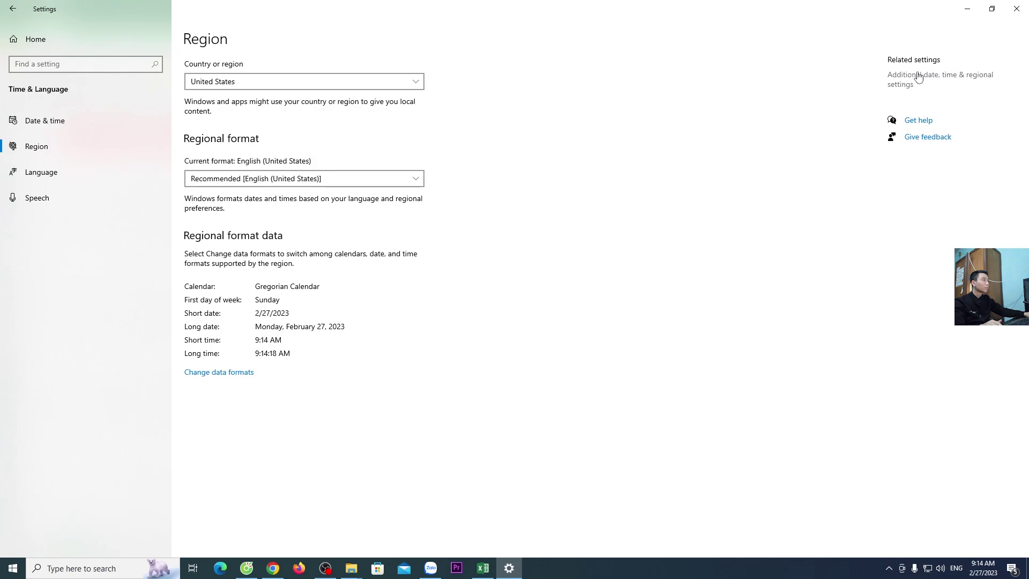
{"action": "left_click", "coordinate": [937, 79]}
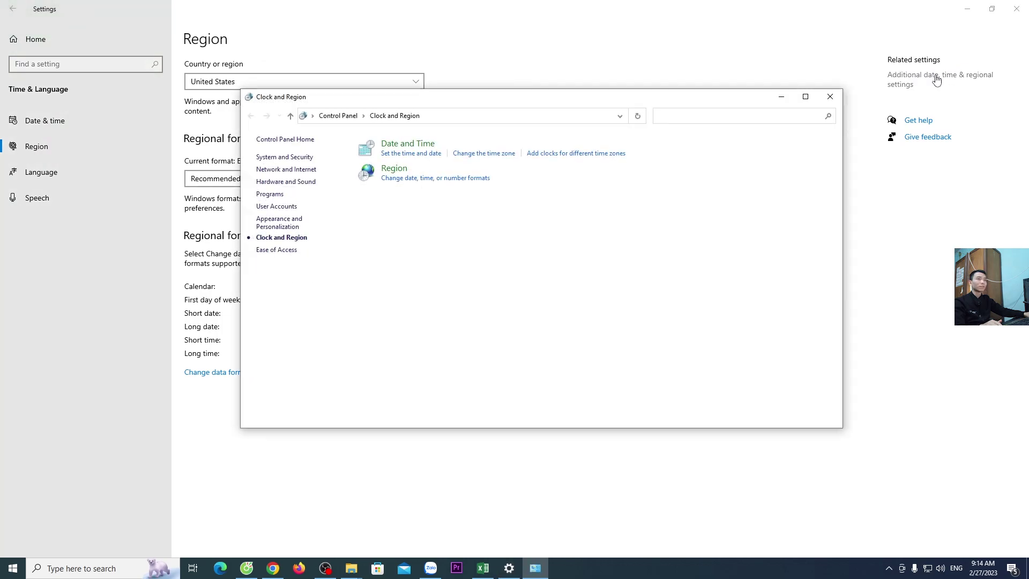
{"action": "left_click", "coordinate": [420, 145]}
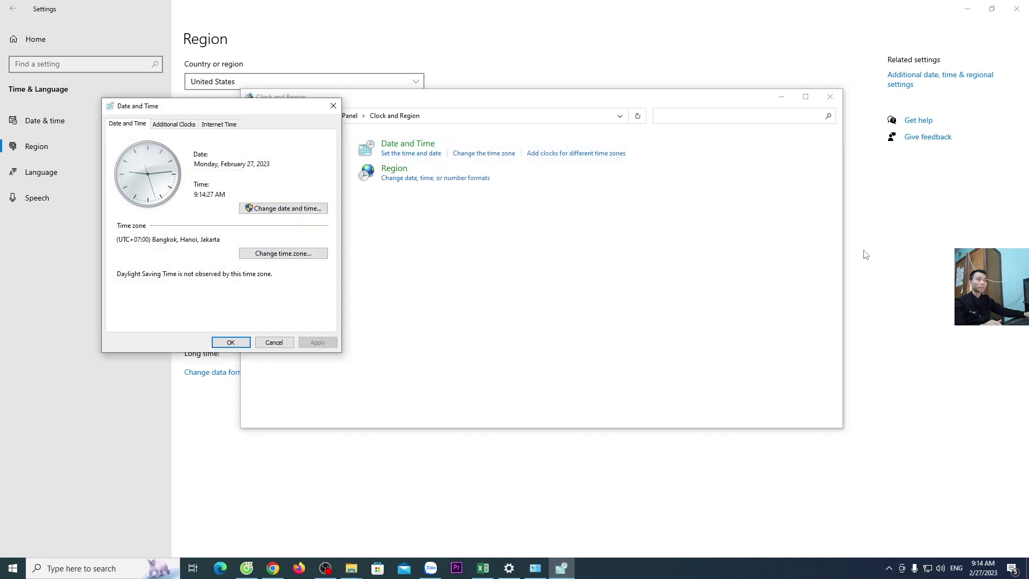
{"action": "left_click_drag", "start_coordinate": [246, 109], "coordinate": [491, 123]}
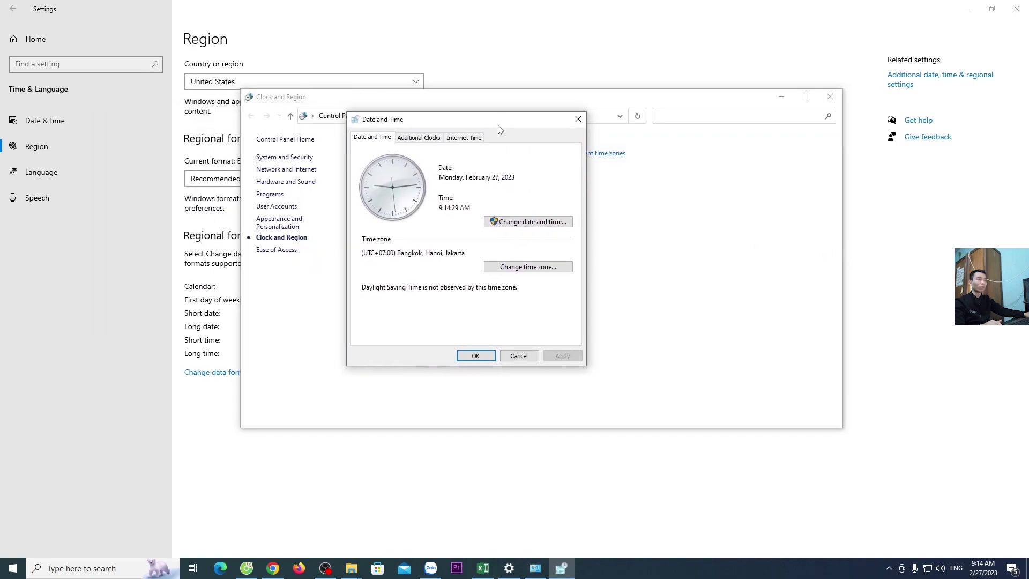
{"action": "left_click", "coordinate": [533, 224]}
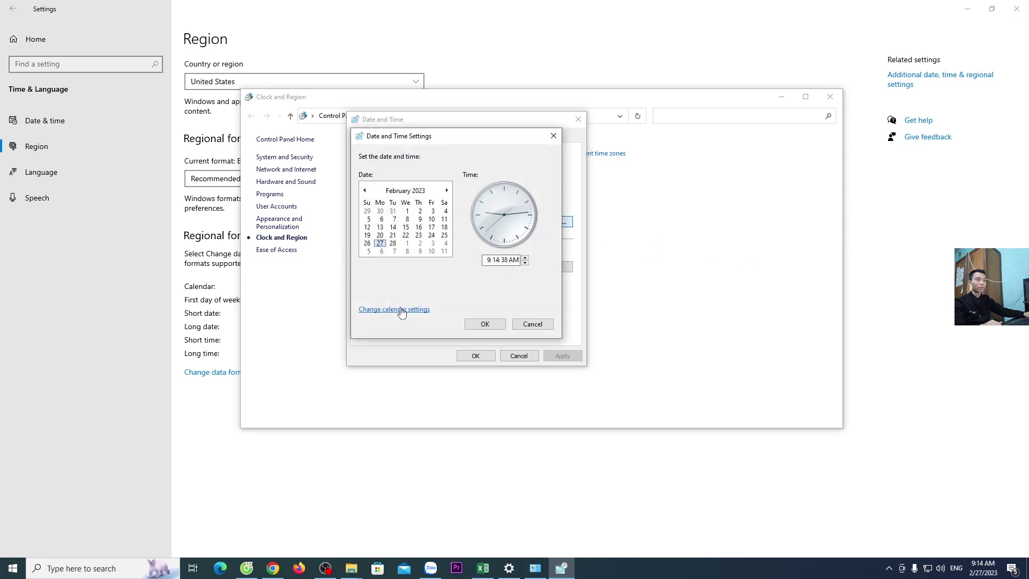
{"action": "left_click", "coordinate": [402, 310]}
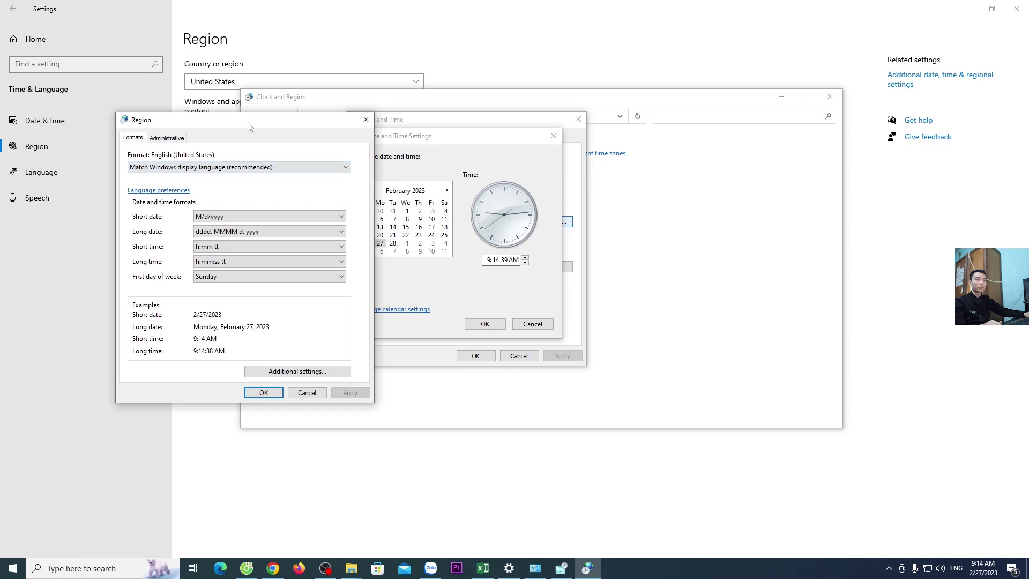
Step: Set the Windows regional format to Vietnamese (Vietnam), apply it, and return to Excel
{"action": "left_click_drag", "start_coordinate": [249, 127], "coordinate": [470, 152]}
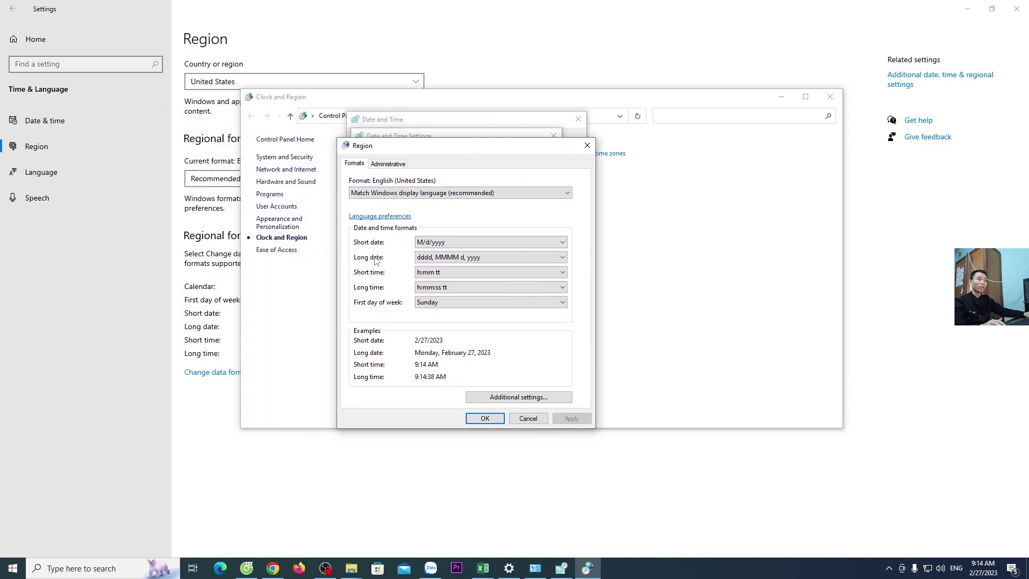
{"action": "left_click", "coordinate": [558, 193]}
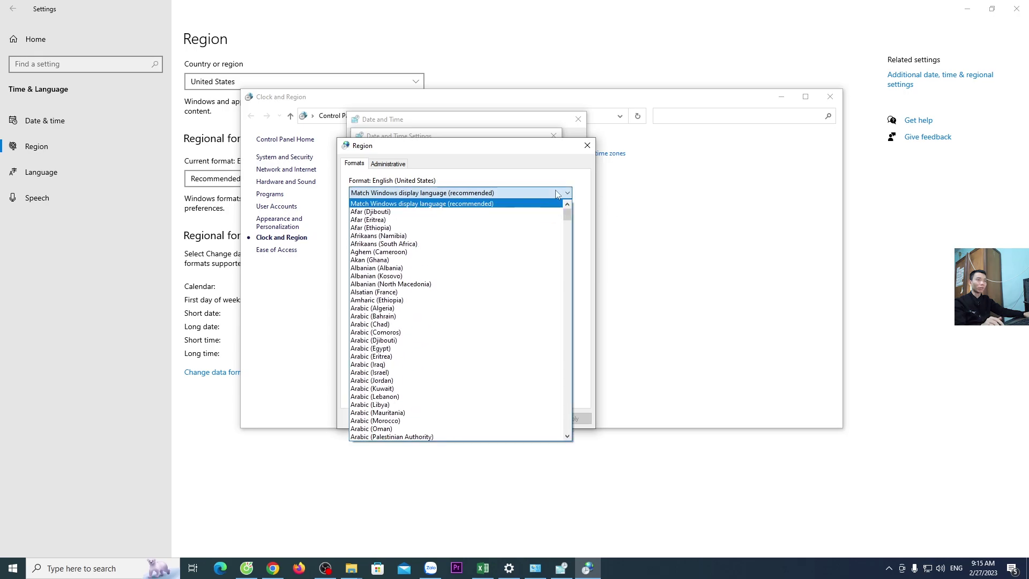
{"action": "scroll", "coordinate": [552, 268], "scroll_direction": "down", "scroll_amount": 5}
{"action": "scroll", "coordinate": [554, 252], "scroll_direction": "down", "scroll_amount": 5}
{"action": "scroll", "coordinate": [563, 230], "scroll_direction": "down", "scroll_amount": 5}
{"action": "left_click_drag", "start_coordinate": [565, 228], "coordinate": [566, 429]}
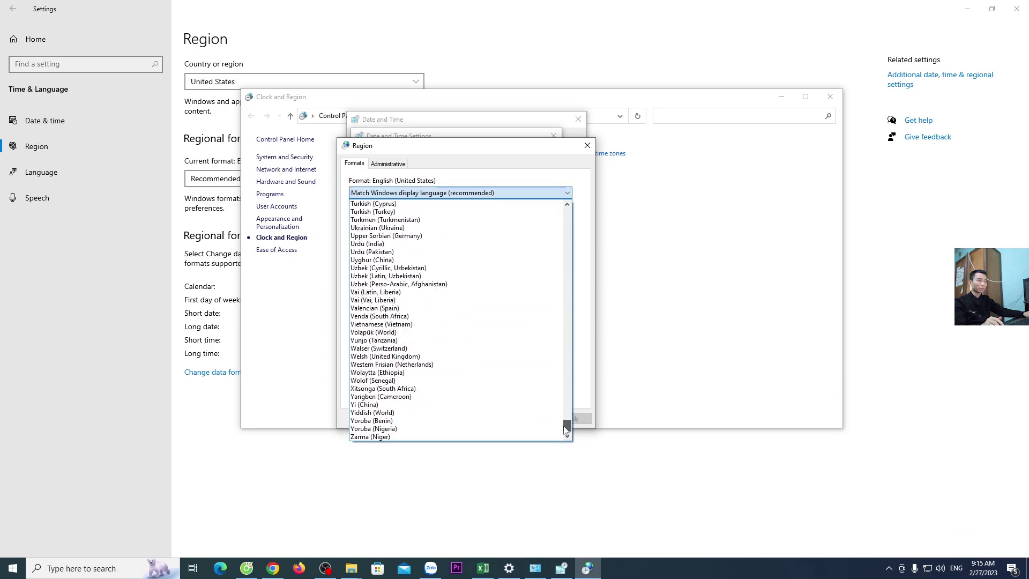
{"action": "left_click", "coordinate": [395, 328]}
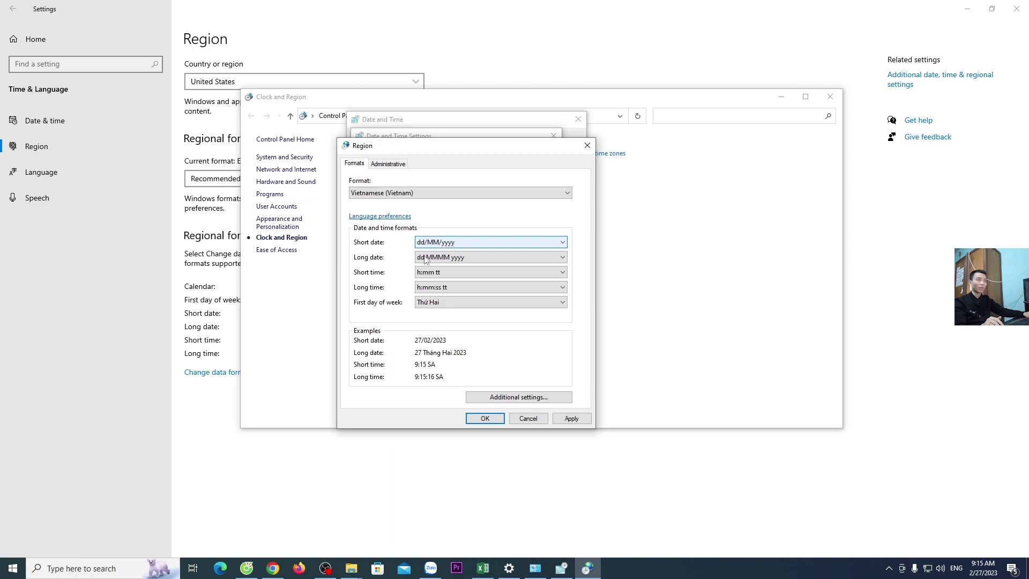
{"action": "left_click", "coordinate": [573, 418]}
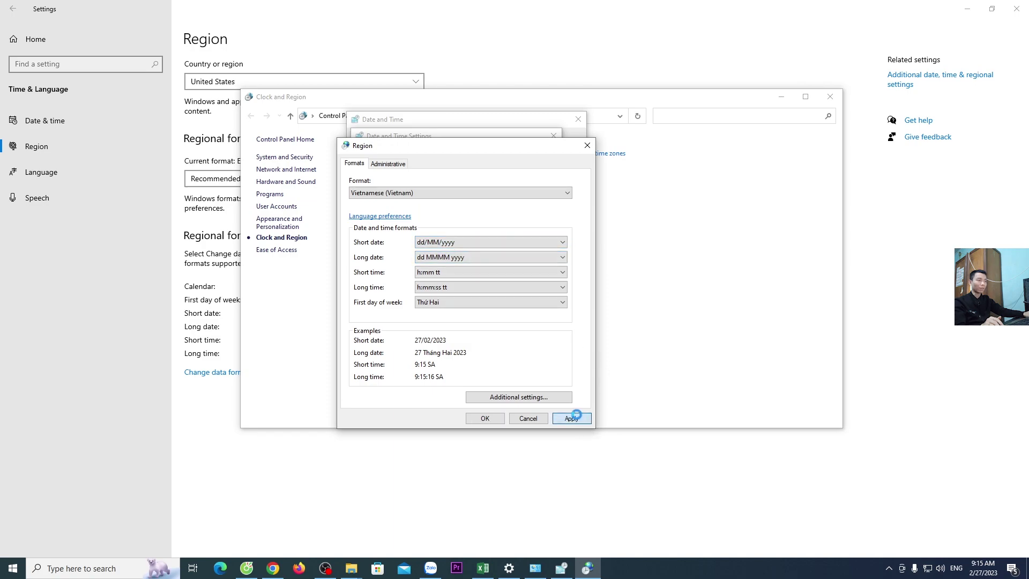
{"action": "left_click", "coordinate": [485, 418]}
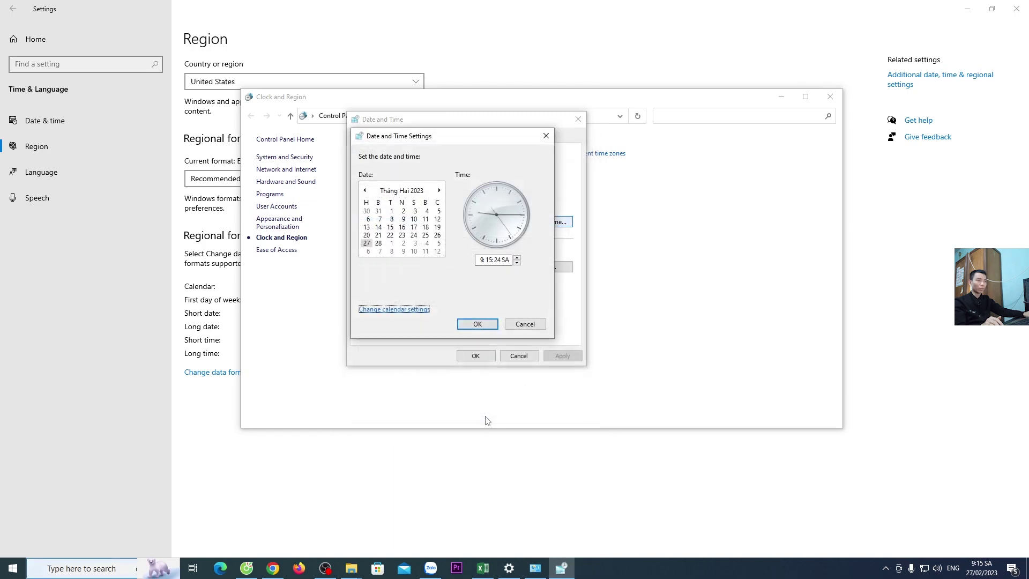
{"action": "left_click", "coordinate": [483, 568]}
Step: Widen column L beside the K8 date, which now shows 27/02/2023
{"action": "left_click", "coordinate": [429, 289]}
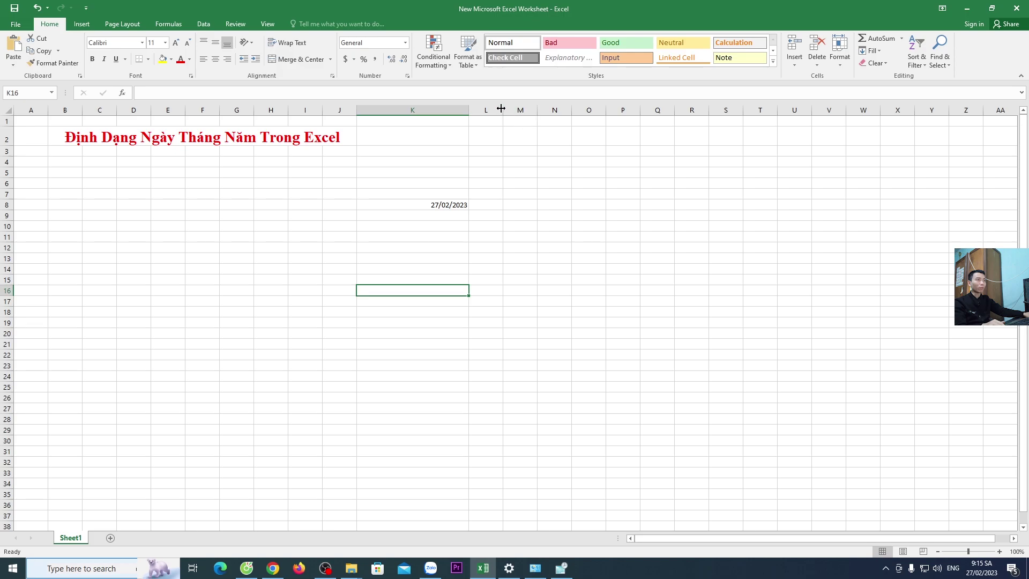
{"action": "left_click_drag", "start_coordinate": [500, 108], "coordinate": [547, 110]}
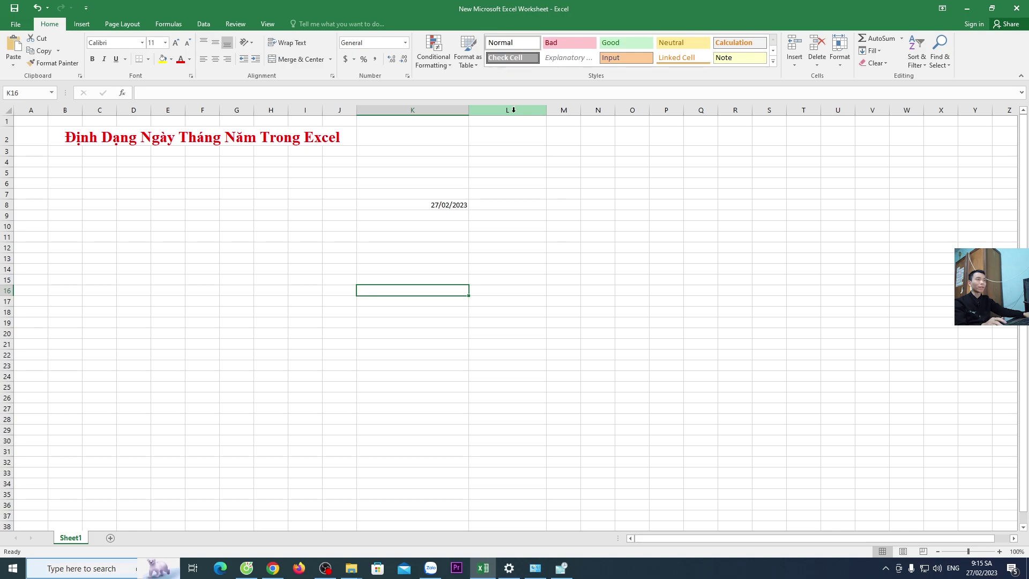
Step: Apply the custom number format d/m/yy to the whole of column L
{"action": "left_click", "coordinate": [513, 110]}
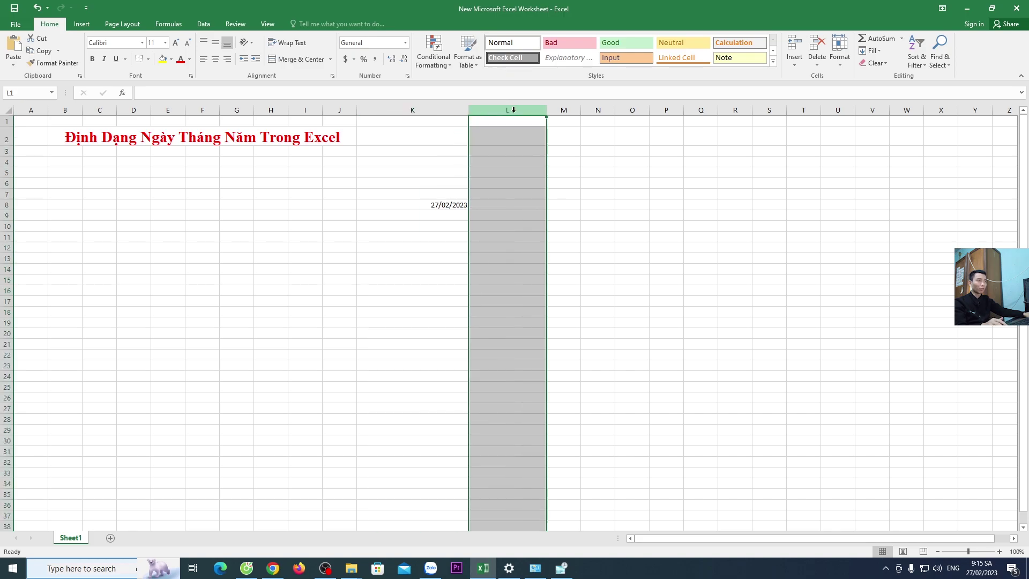
{"action": "right_click", "coordinate": [511, 231]}
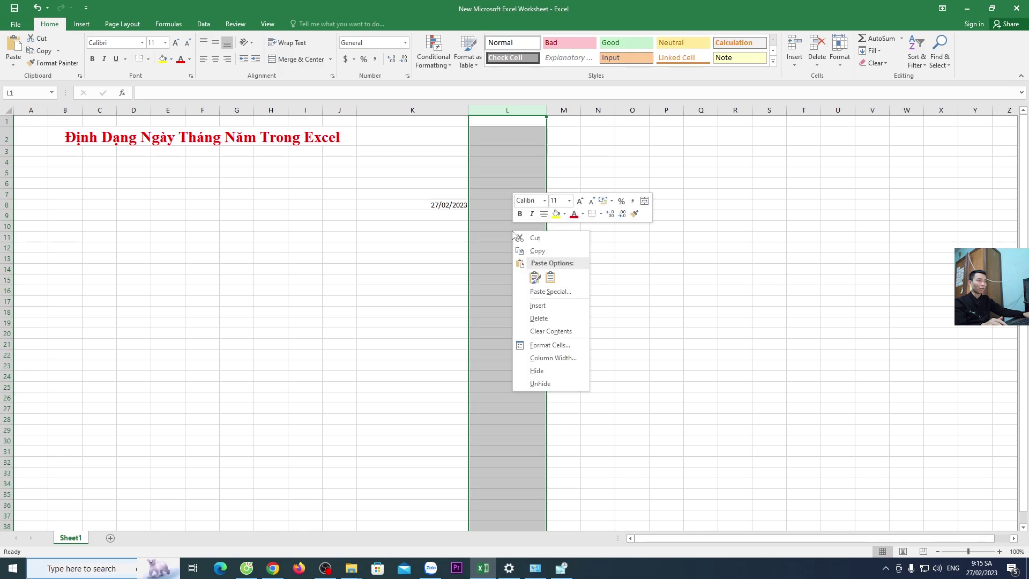
{"action": "left_click", "coordinate": [552, 345]}
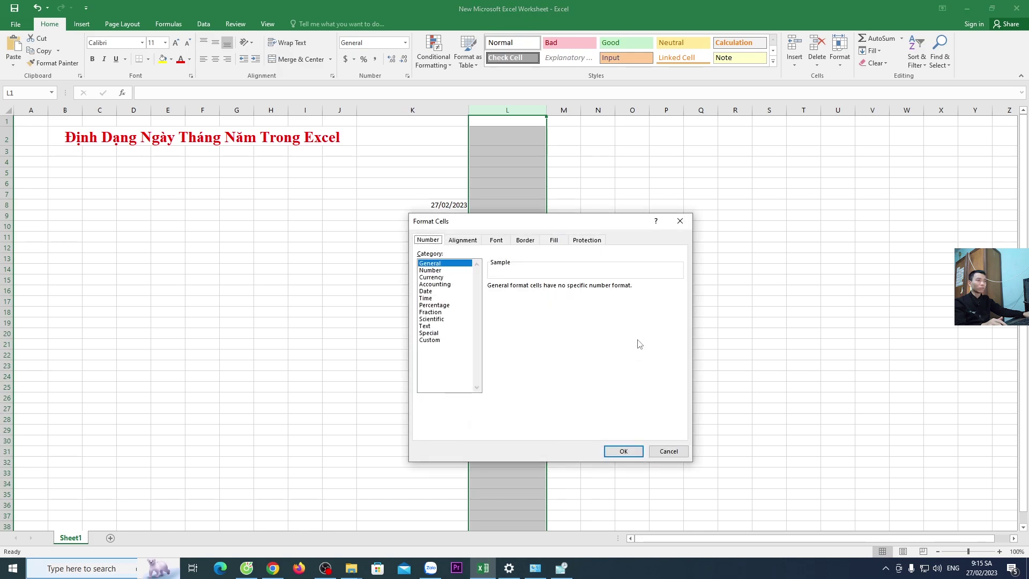
{"action": "left_click_drag", "start_coordinate": [528, 222], "coordinate": [545, 186]}
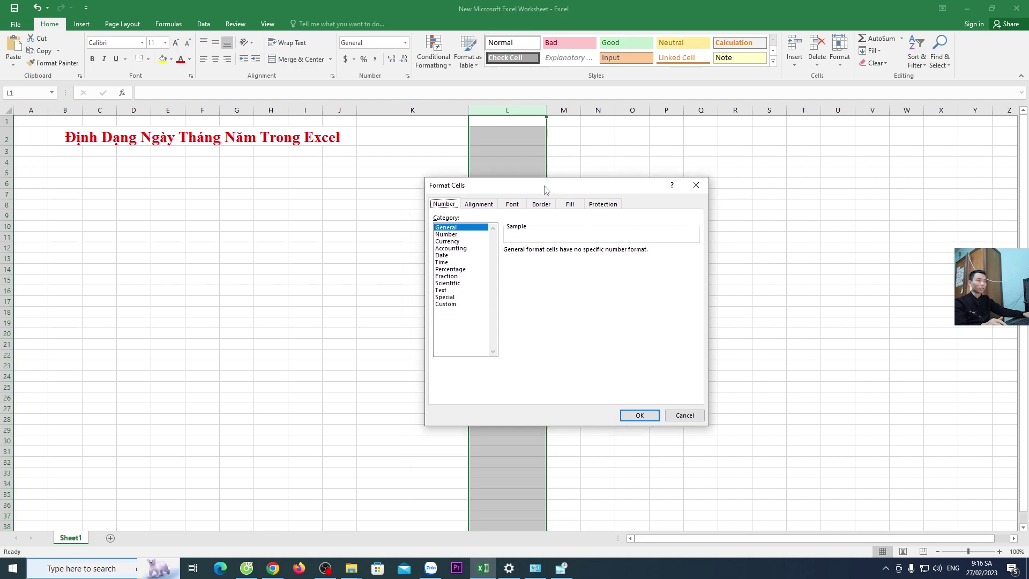
{"action": "left_click", "coordinate": [446, 305]}
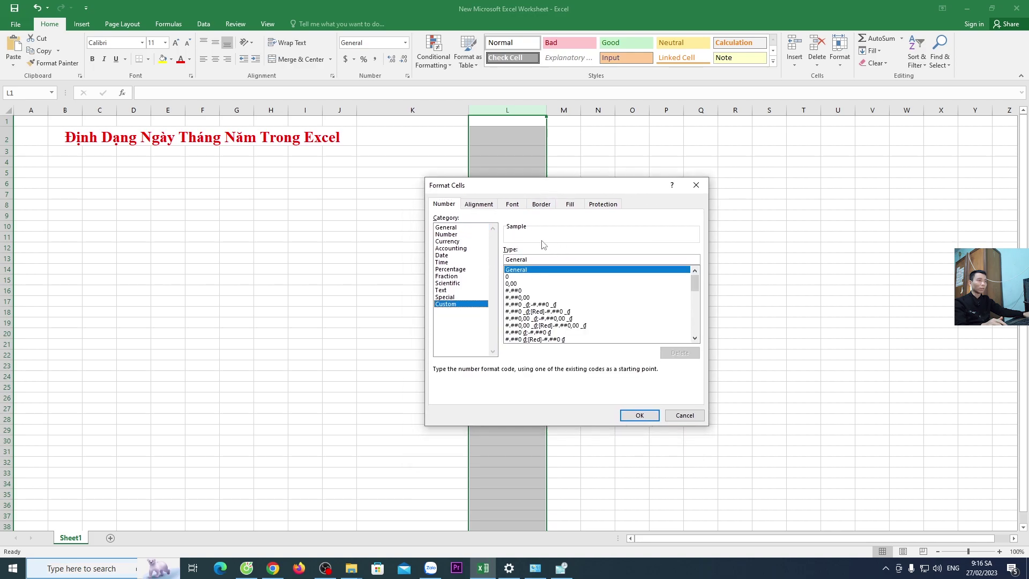
{"action": "left_click_drag", "start_coordinate": [537, 260], "coordinate": [504, 261]}
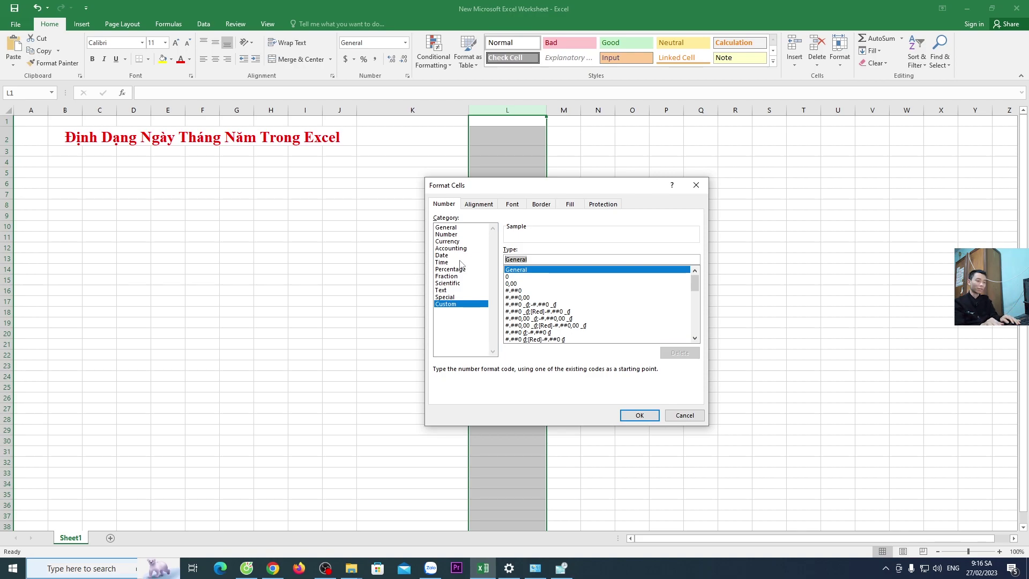
{"action": "type", "text": "đ"}
{"action": "type", "text": "m"}
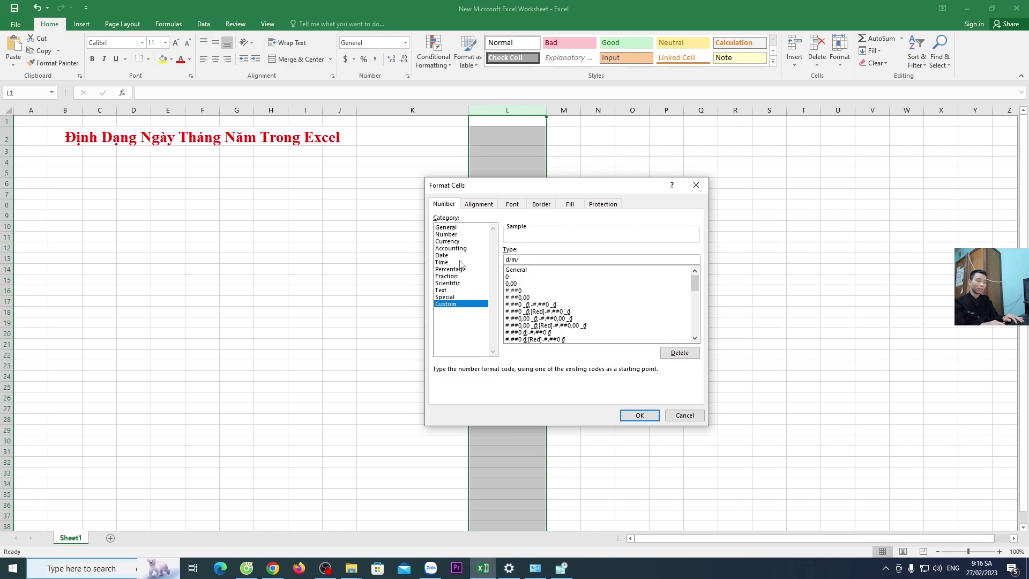
{"action": "type", "text": "yy"}
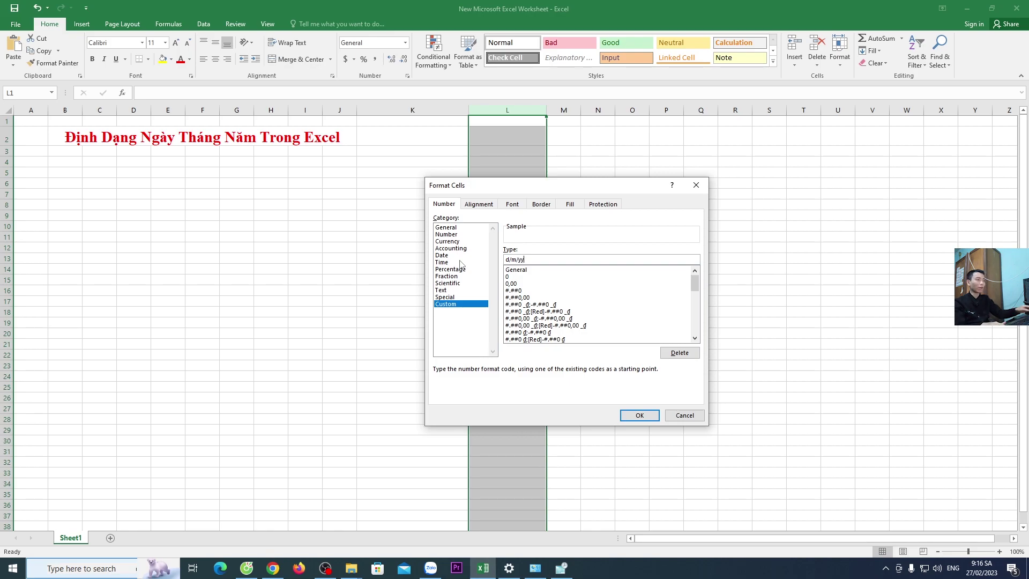
{"action": "left_click", "coordinate": [653, 417]}
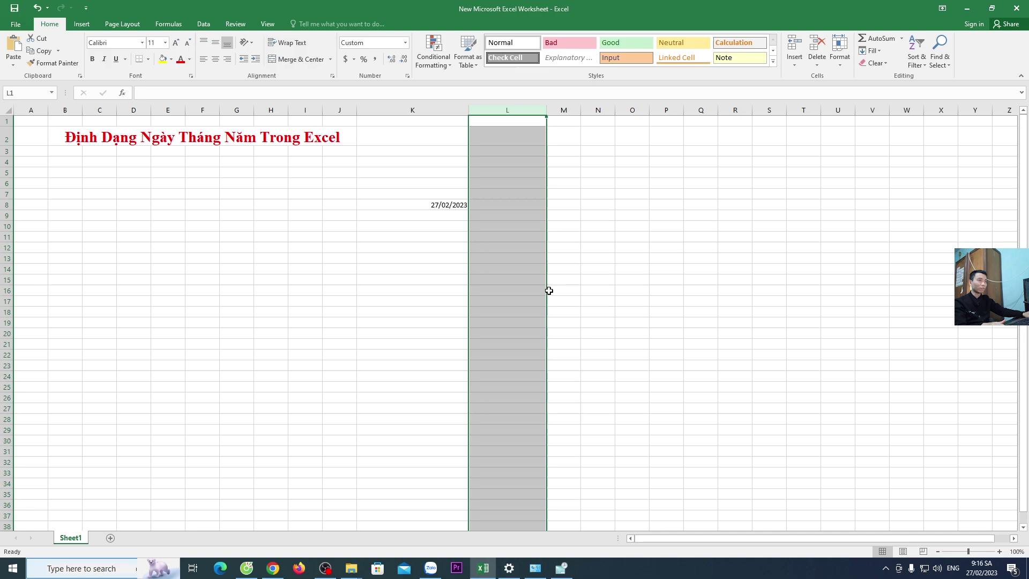
{"action": "left_click", "coordinate": [497, 205]}
Step: Enter 27/02/2023 in L8 so it displays as 27/2/23, comparing it with K8
{"action": "type", "text": "27/02/2023"}
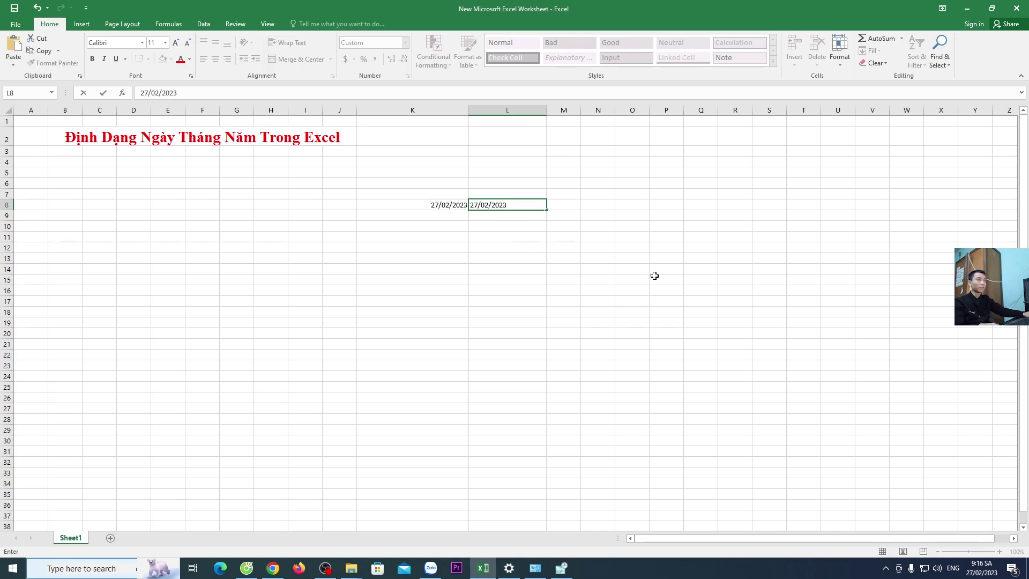
{"action": "left_click", "coordinate": [654, 277]}
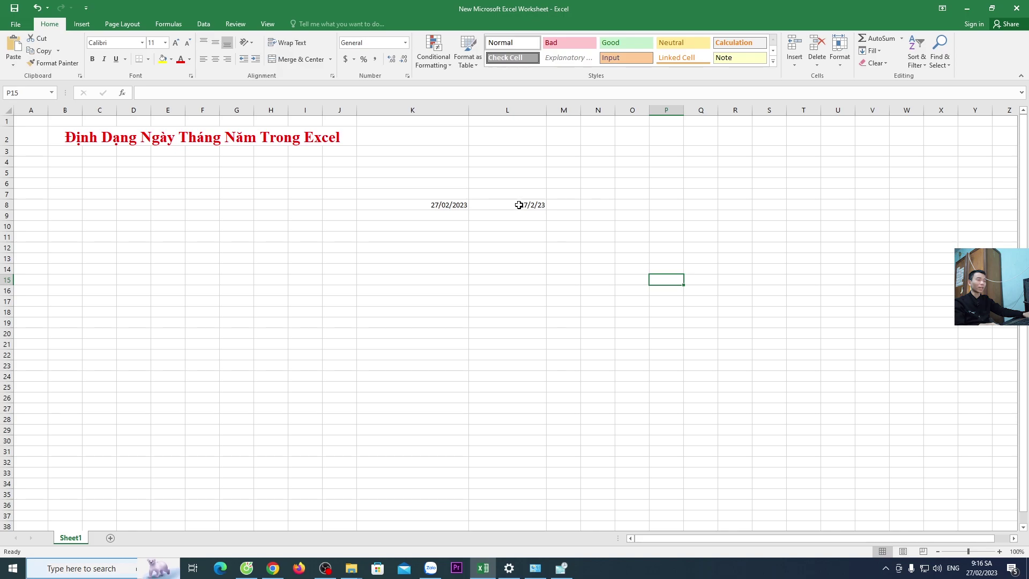
{"action": "left_click", "coordinate": [524, 204]}
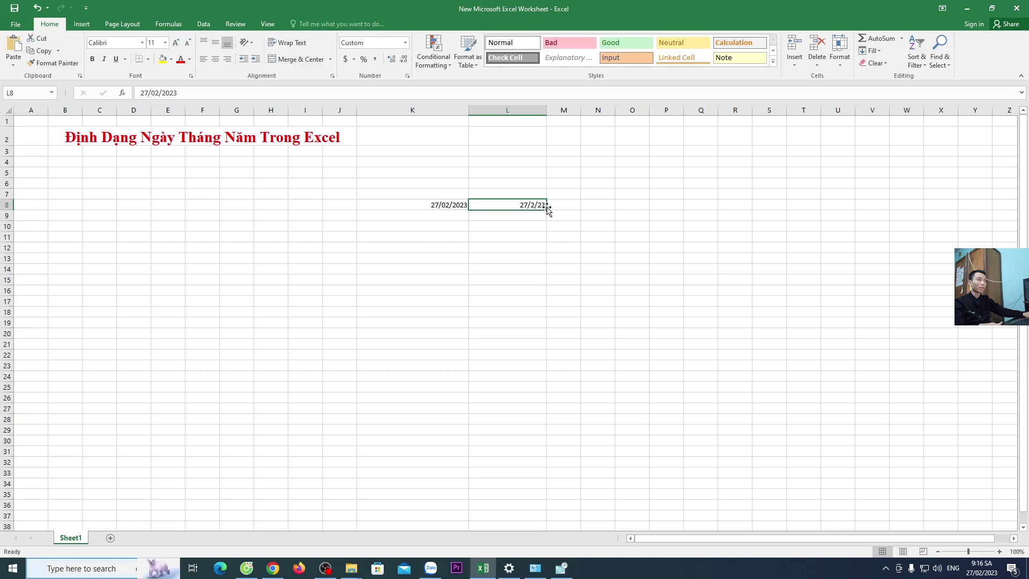
{"action": "left_click", "coordinate": [431, 205]}
{"action": "right_click", "coordinate": [503, 206]}
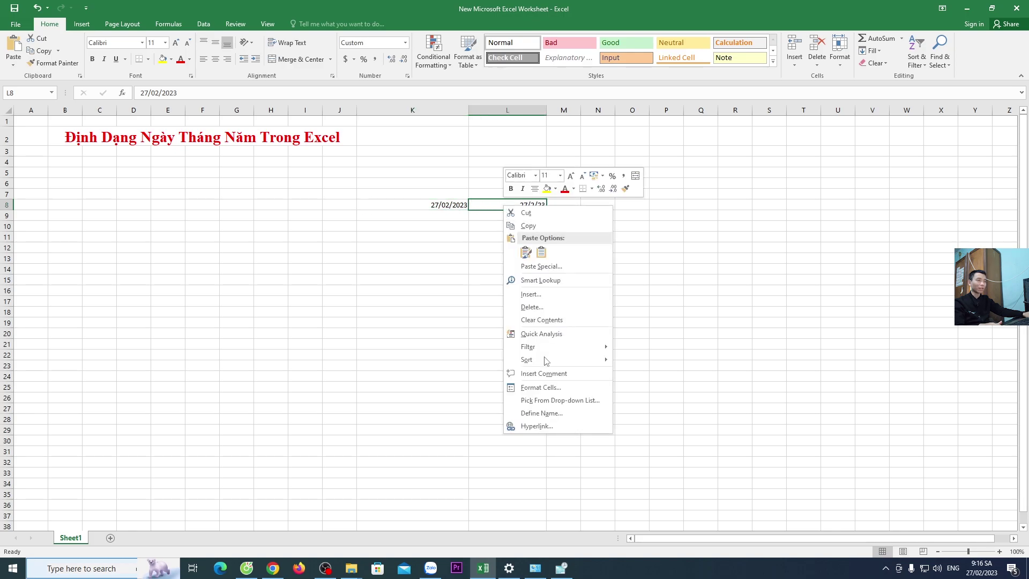
{"action": "key", "text": "Escape"}
Step: Bring up Format Cells for column L, showing custom type d/m/yy
{"action": "left_click", "coordinate": [522, 110]}
{"action": "right_click", "coordinate": [499, 213]}
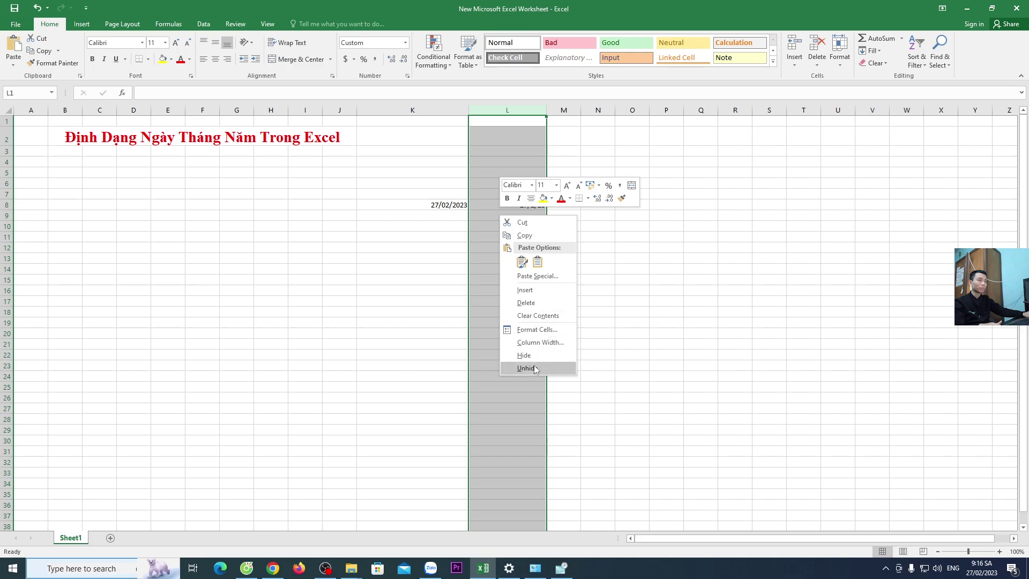
{"action": "left_click", "coordinate": [536, 329]}
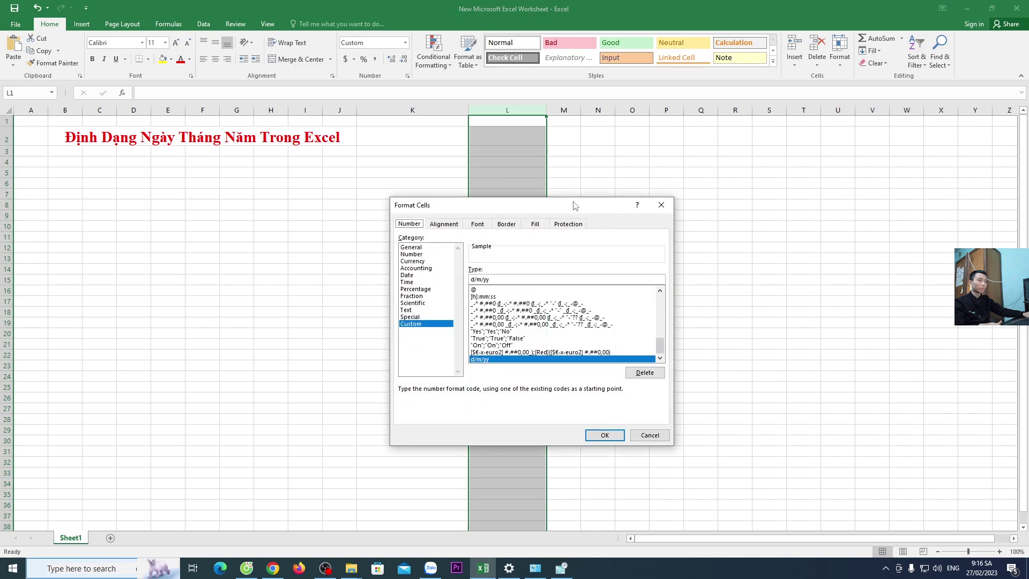
Step: Change column L's custom code from d/m/yy to dd/mm/yyyy so L8 shows 27/02/2023
{"action": "left_click_drag", "start_coordinate": [572, 204], "coordinate": [750, 203]}
{"action": "left_click", "coordinate": [652, 279]}
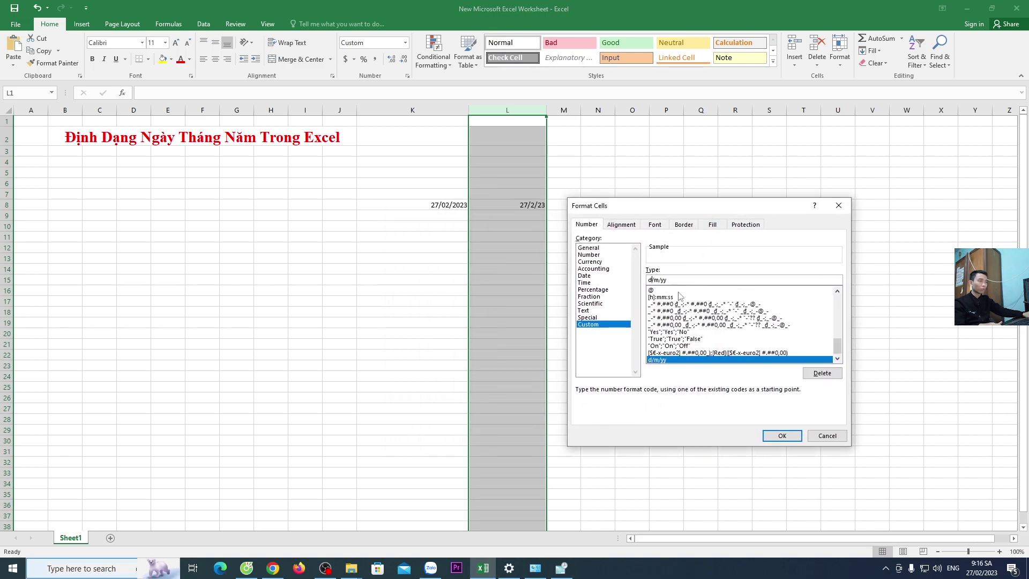
{"action": "type", "text": "d/"}
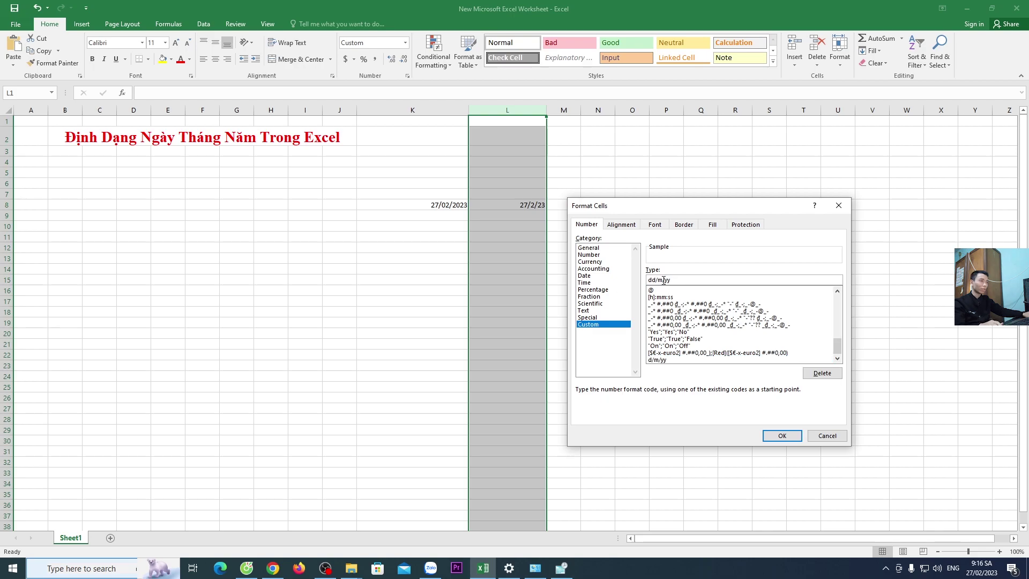
{"action": "type", "text": "mm/"}
{"action": "type", "text": "yy"}
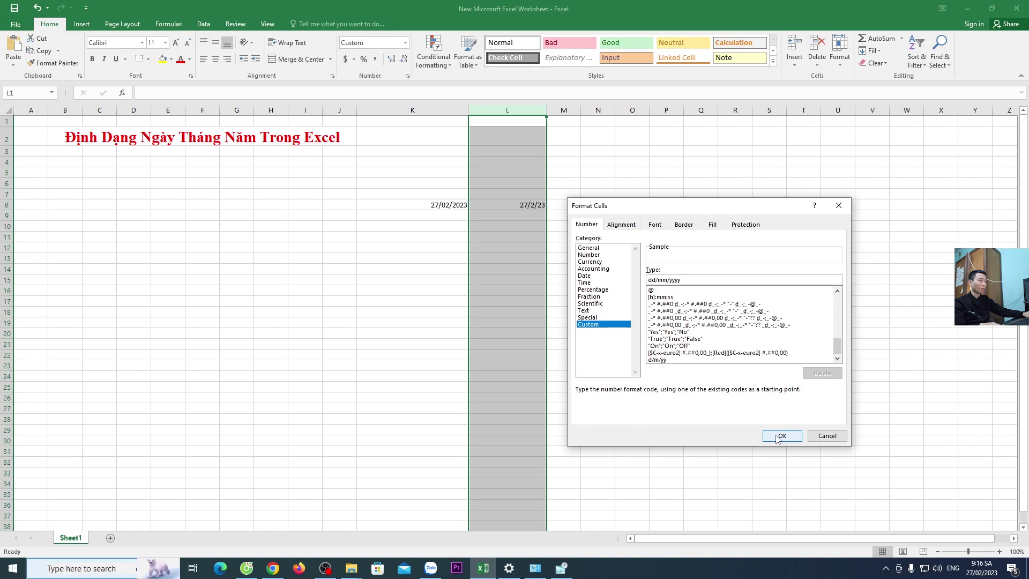
{"action": "left_click", "coordinate": [781, 435]}
{"action": "left_click", "coordinate": [754, 402]}
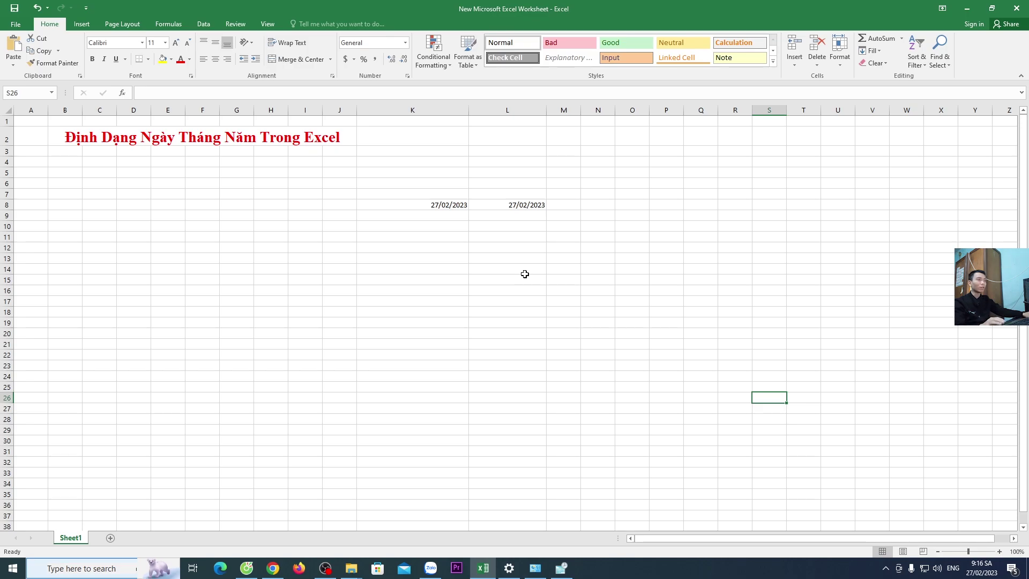
Step: Give column M the custom format "hà nội" dd "ngày" mm " năm" yyyy
{"action": "left_click", "coordinate": [564, 110]}
{"action": "right_click", "coordinate": [568, 111]}
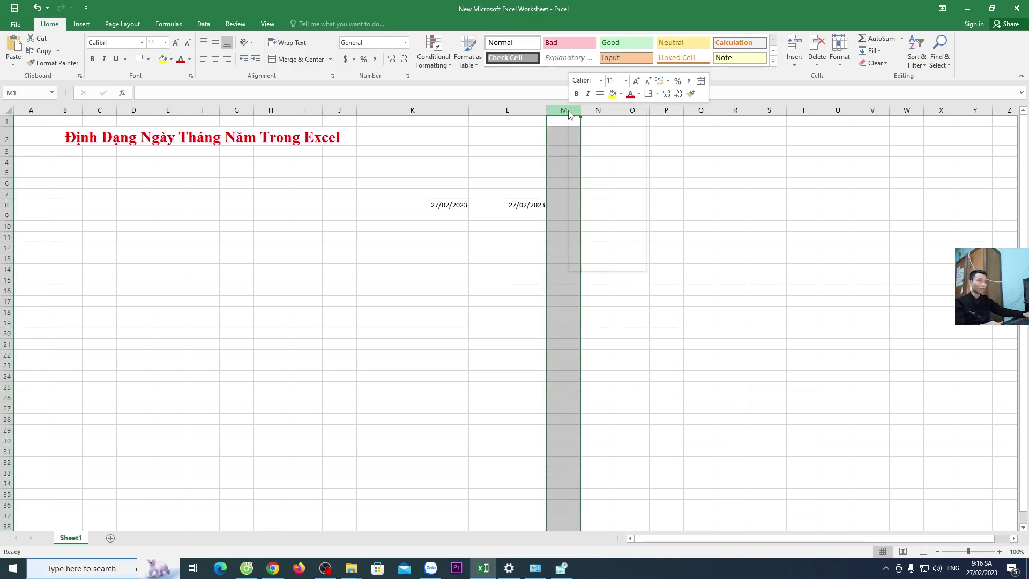
{"action": "left_click", "coordinate": [605, 225]}
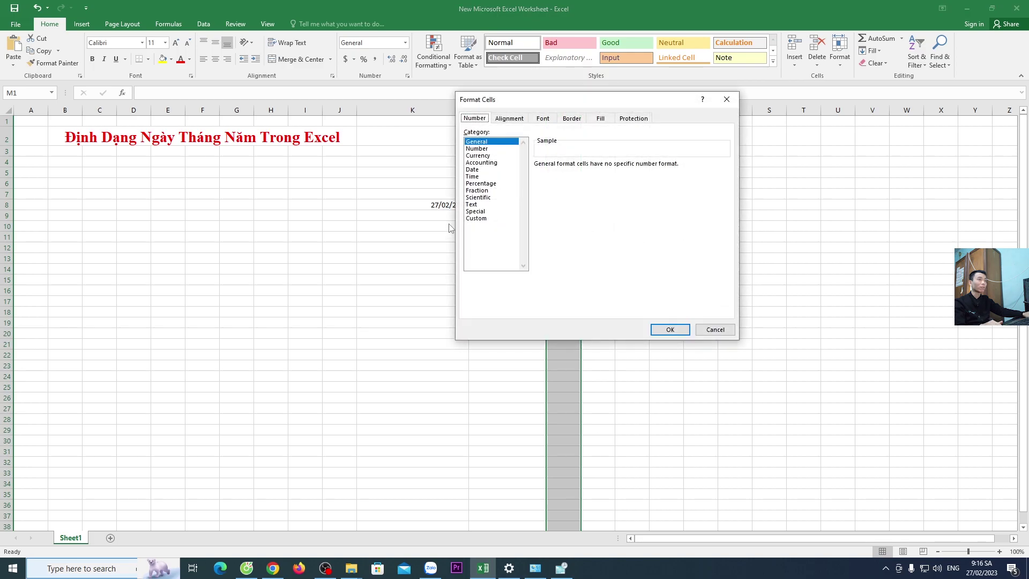
{"action": "left_click", "coordinate": [477, 219]}
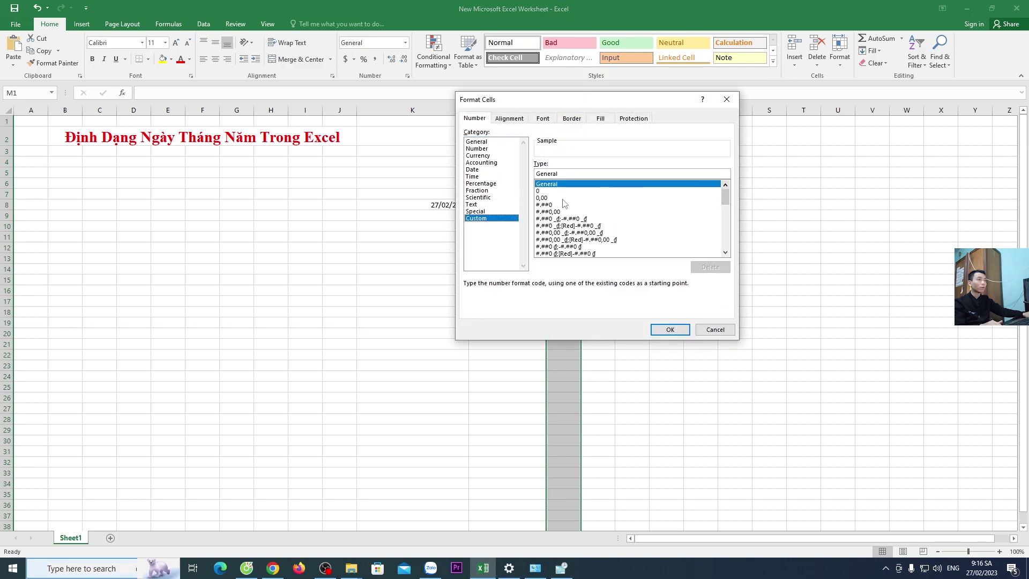
{"action": "double_click", "coordinate": [577, 172]}
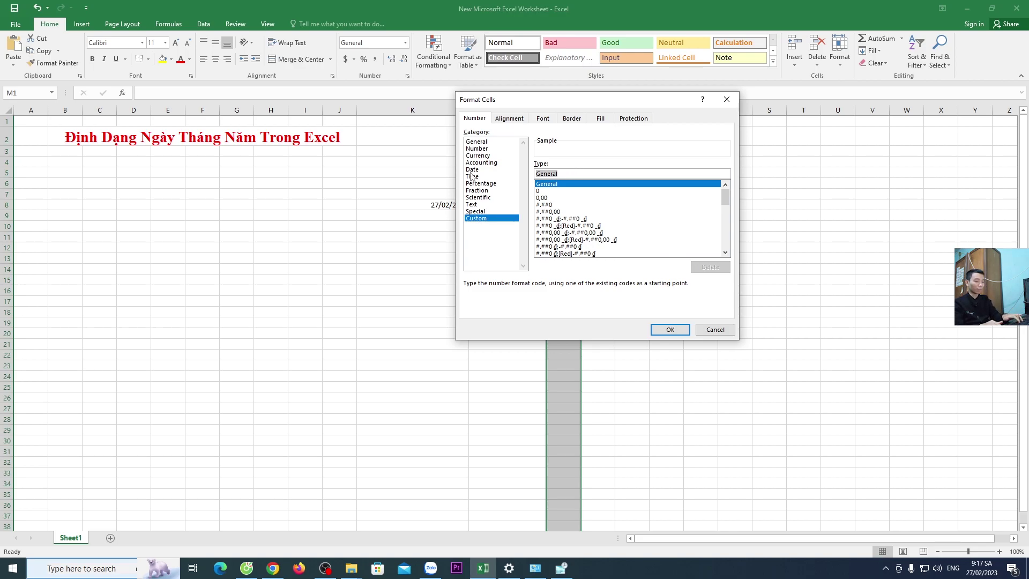
{"action": "type", "text": "\"hà nội\" dd"}
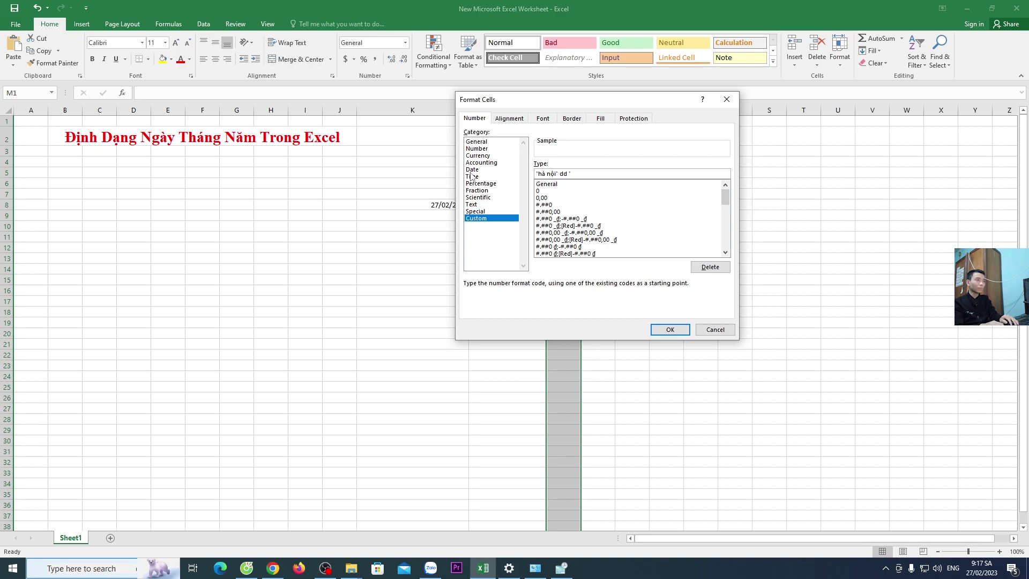
{"action": "type", "text": "nga"}
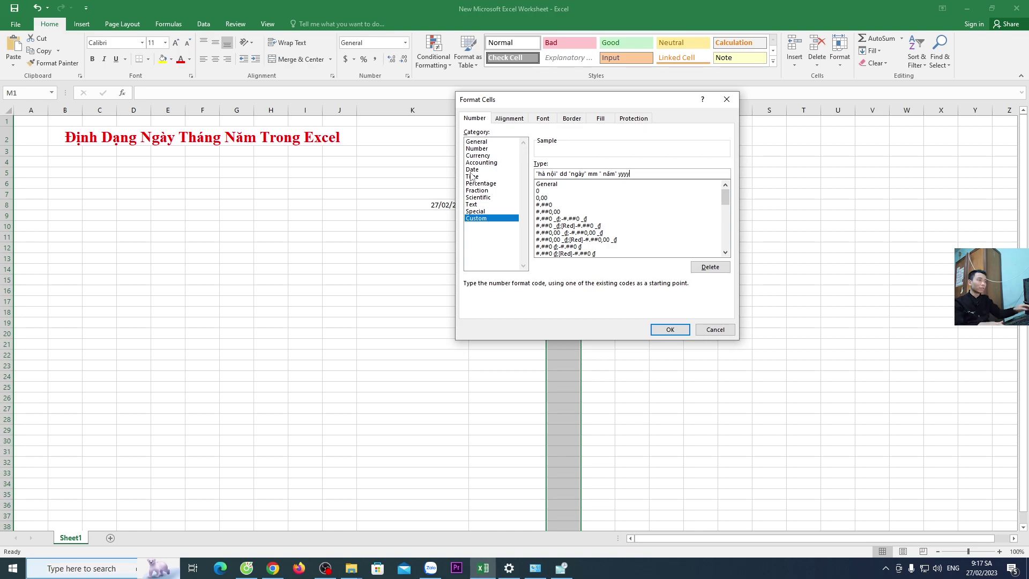
{"action": "left_click", "coordinate": [667, 328]}
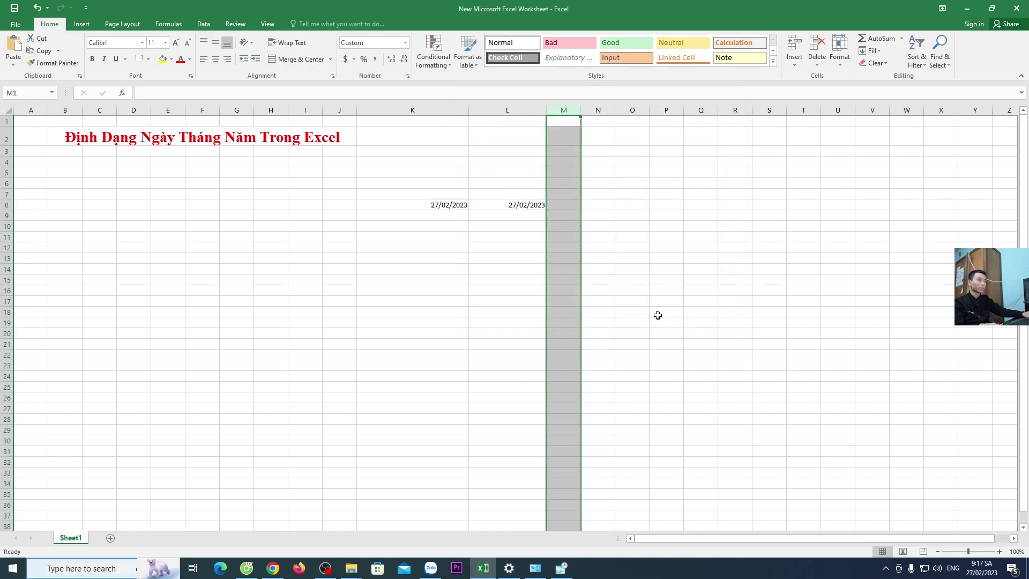
{"action": "left_click", "coordinate": [562, 205]}
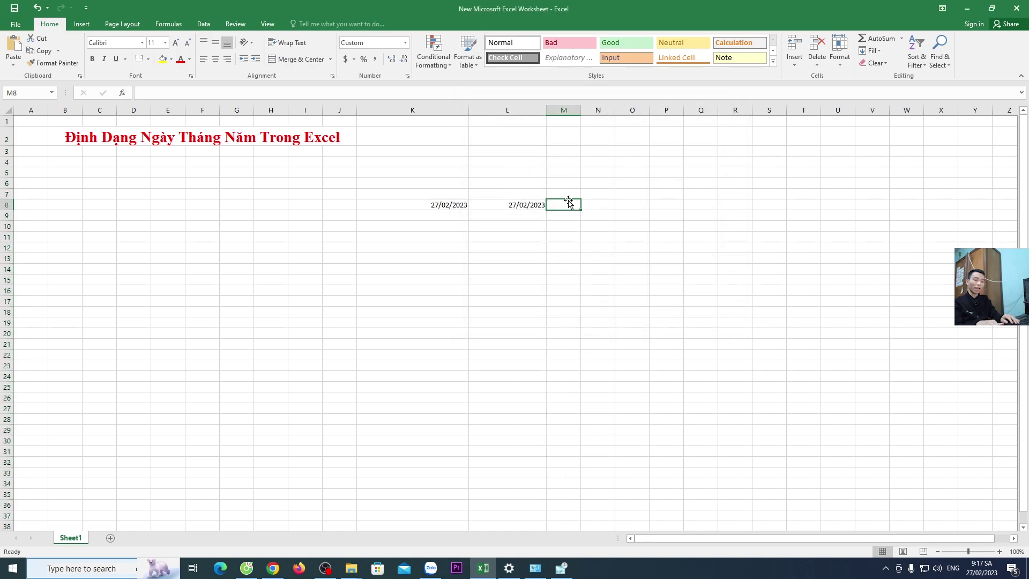
Step: Enter 27/02/2023 in M8 so it displays as hà nội 27 ngày 02 năm 2023
{"action": "type", "text": "27/0"}
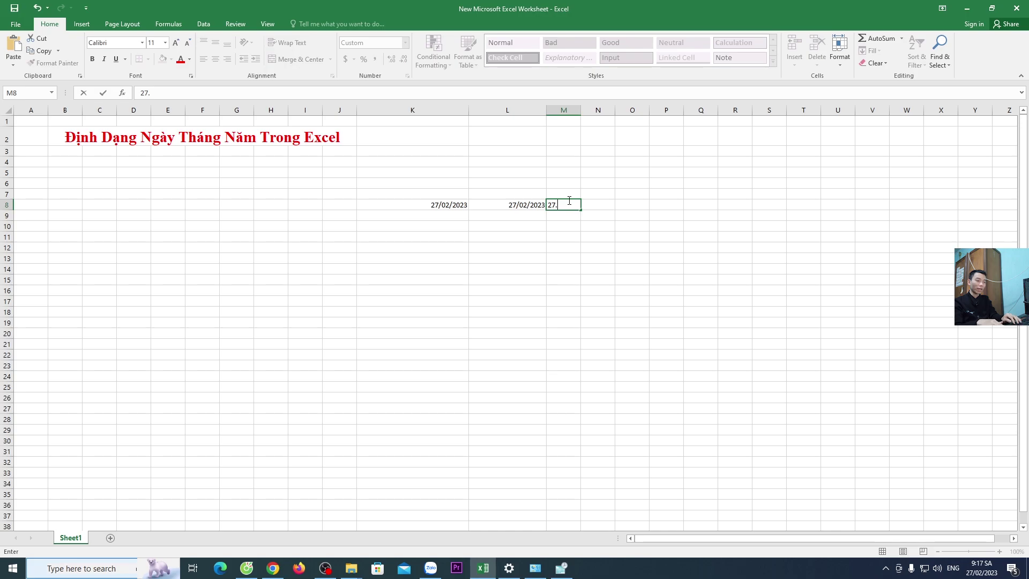
{"action": "type", "text": "2/"}
{"action": "type", "text": "202"}
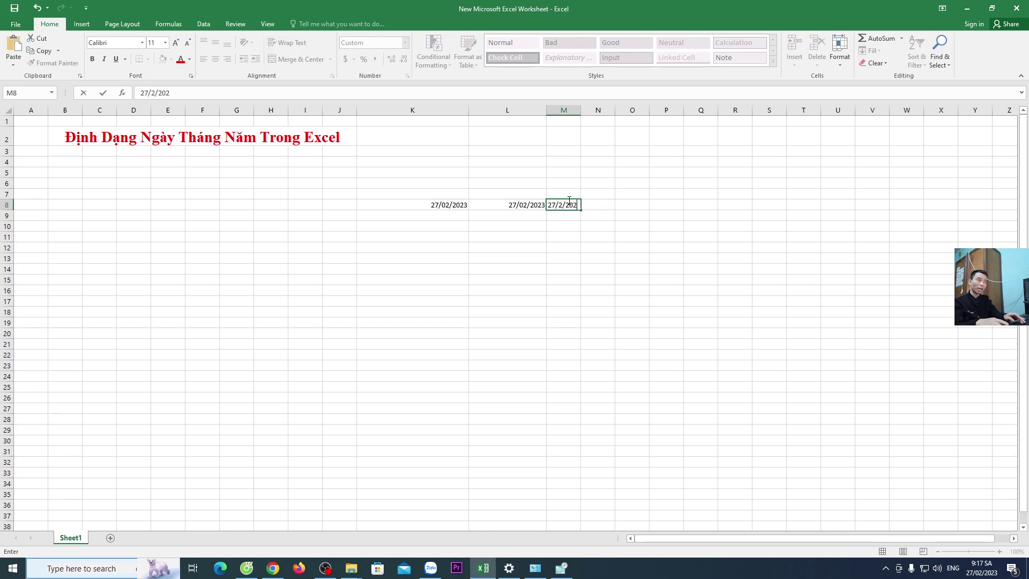
{"action": "type", "text": "3"}
{"action": "left_click_drag", "start_coordinate": [865, 323], "coordinate": [782, 316]}
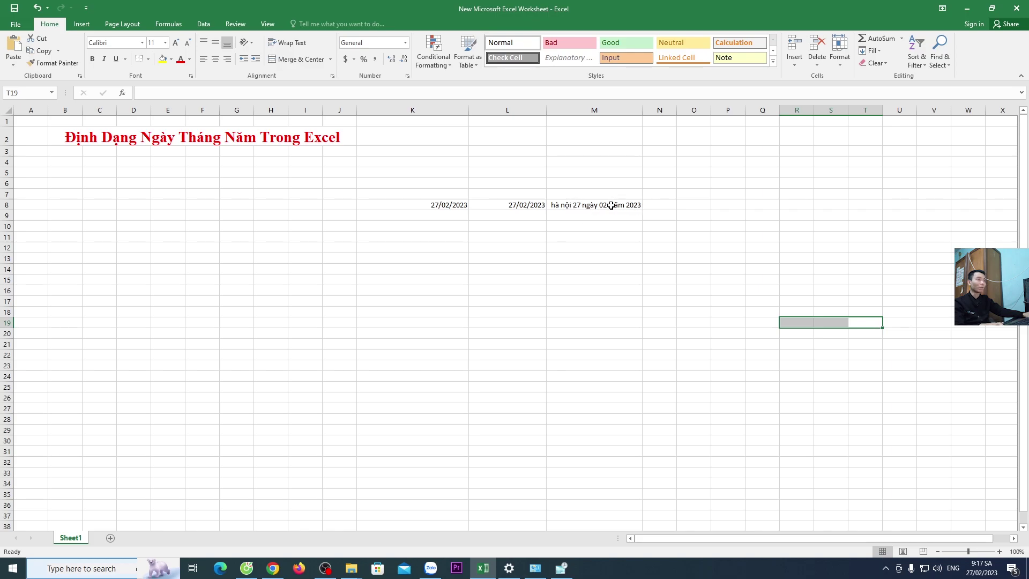
Step: Revise column M's format to put ngày before the day and tháng before the month
{"action": "right_click", "coordinate": [611, 205]}
{"action": "right_click", "coordinate": [612, 115]}
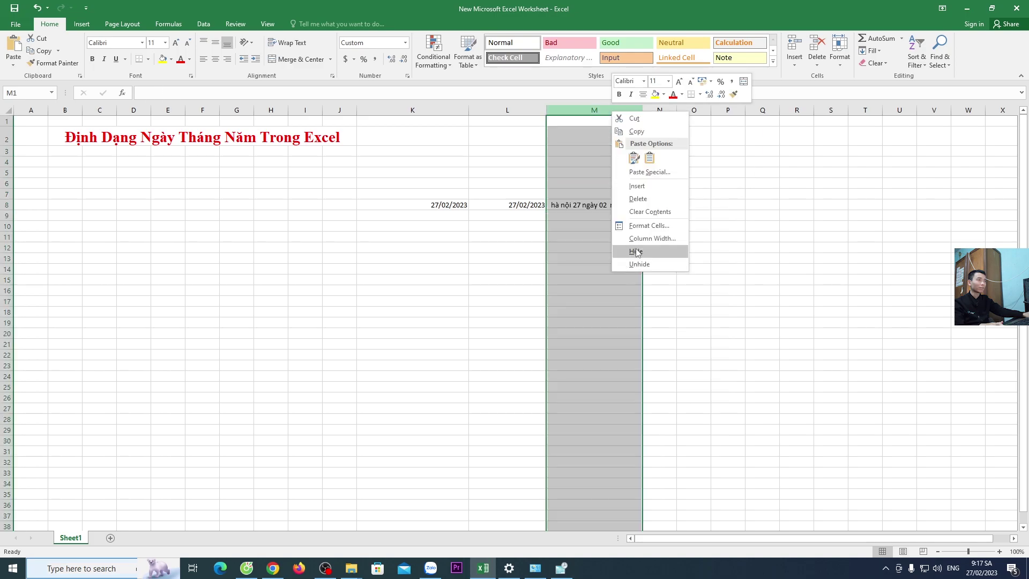
{"action": "left_click", "coordinate": [650, 226]}
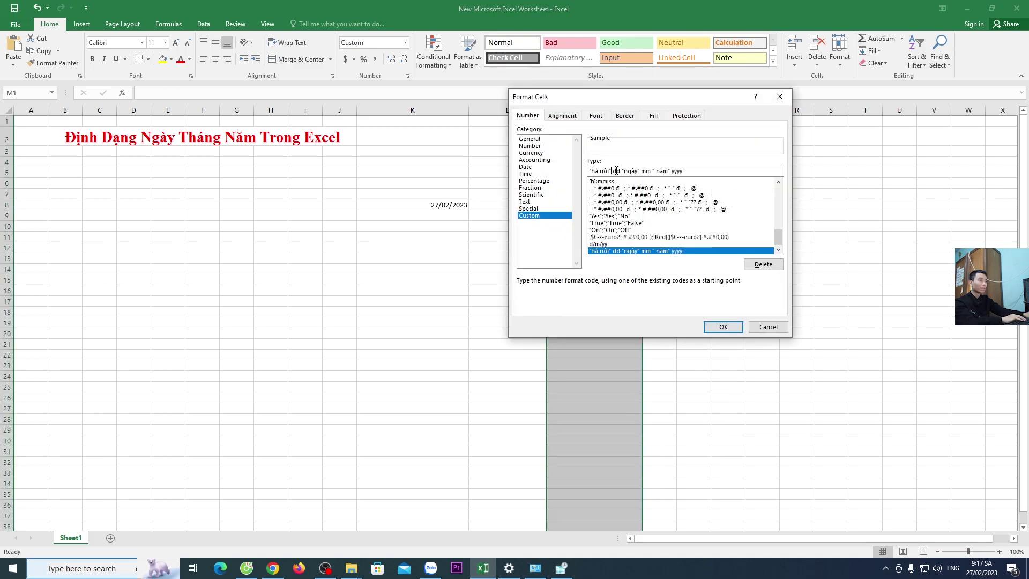
{"action": "left_click", "coordinate": [621, 171]}
{"action": "key", "text": "BackSpace"}
{"action": "key", "text": "BackSpace"}
{"action": "key", "text": "BackSpace"}
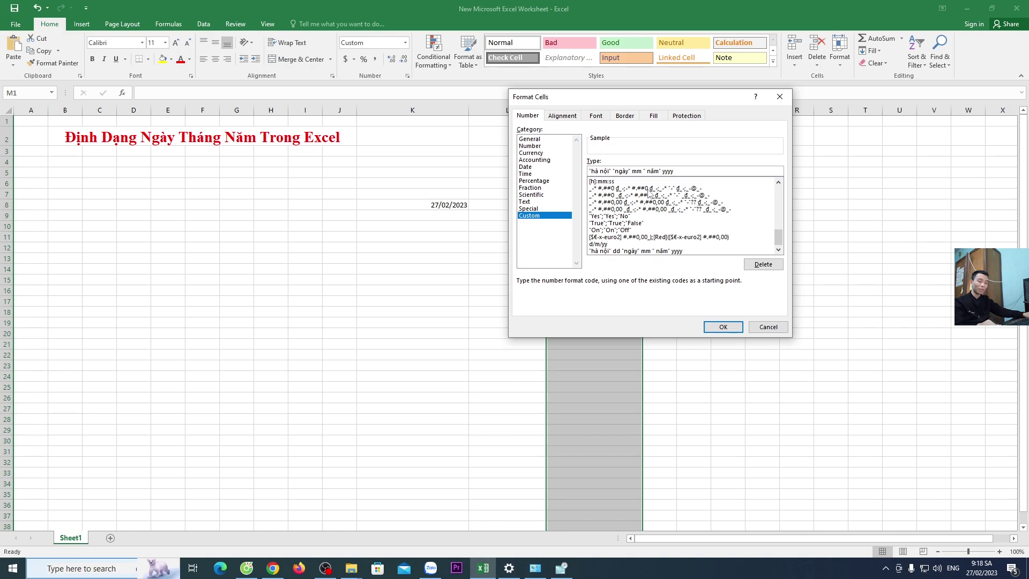
{"action": "type", "text": "dd"}
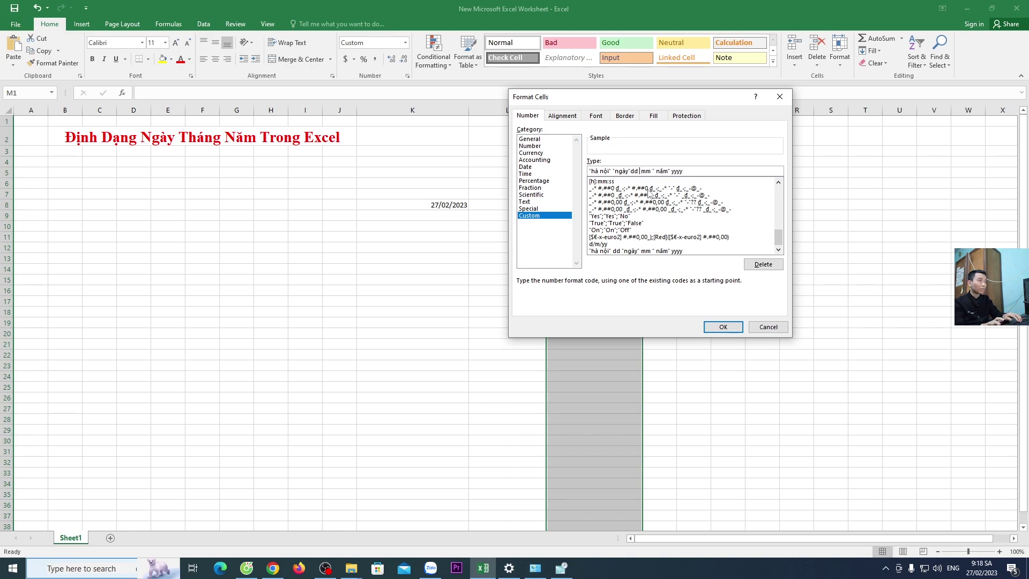
{"action": "type", "text": " \""}
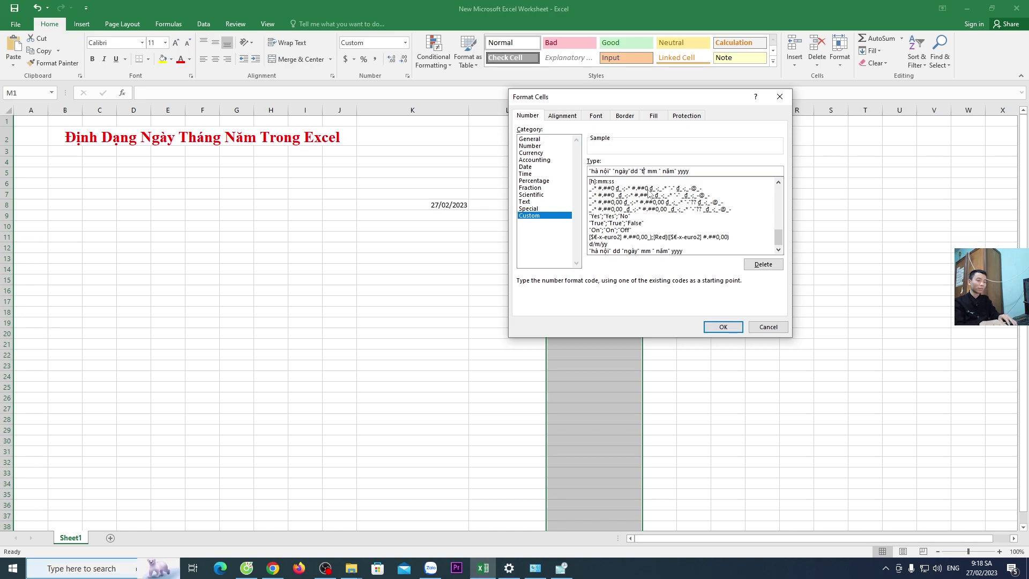
{"action": "type", "text": "tháng"}
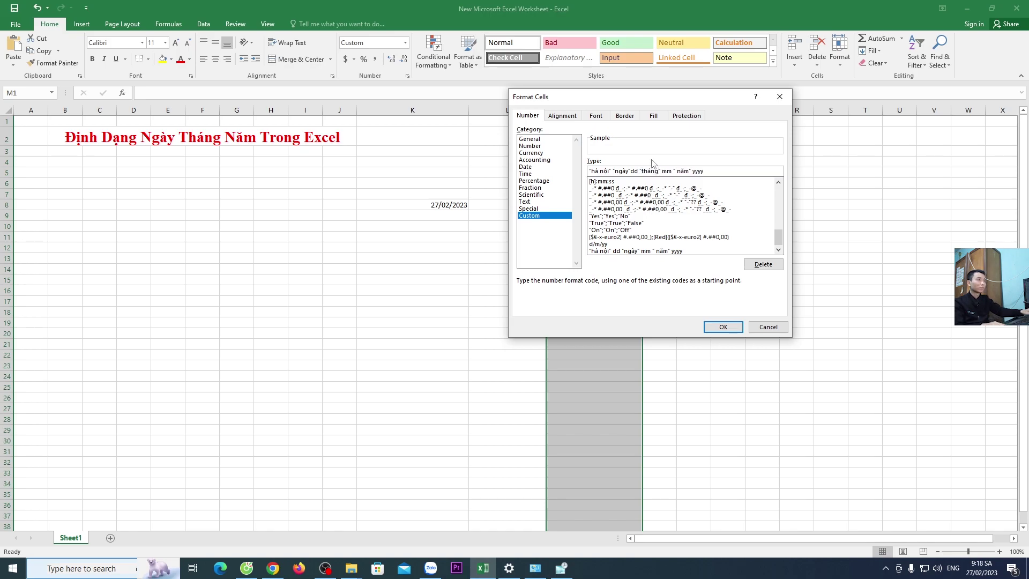
{"action": "left_click", "coordinate": [721, 327]}
{"action": "left_click", "coordinate": [781, 248]}
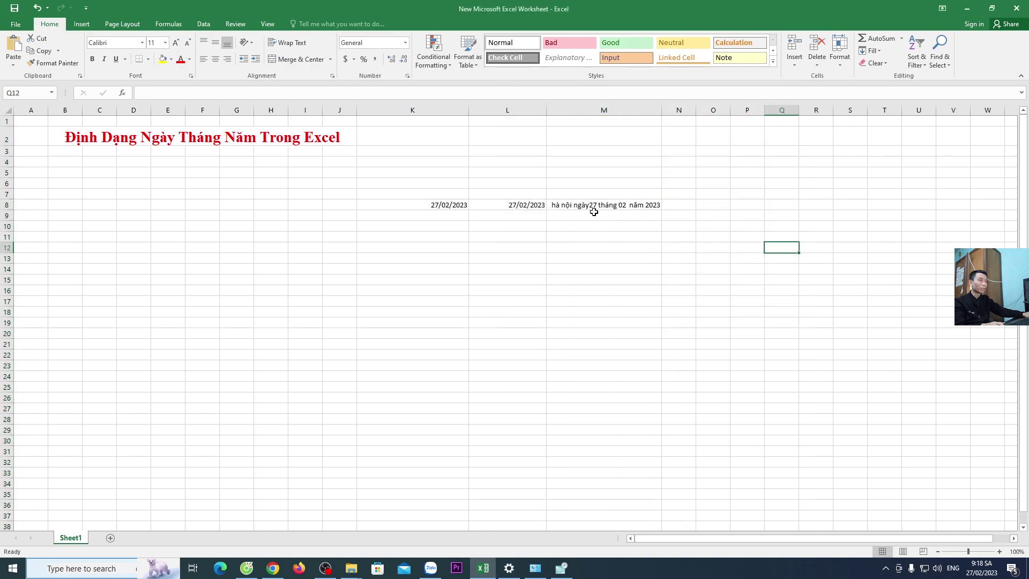
Step: After checking M8's stored date, insert a space after 'ngày' in column M's custom format code
{"action": "double_click", "coordinate": [605, 208]}
{"action": "key", "text": "Escape"}
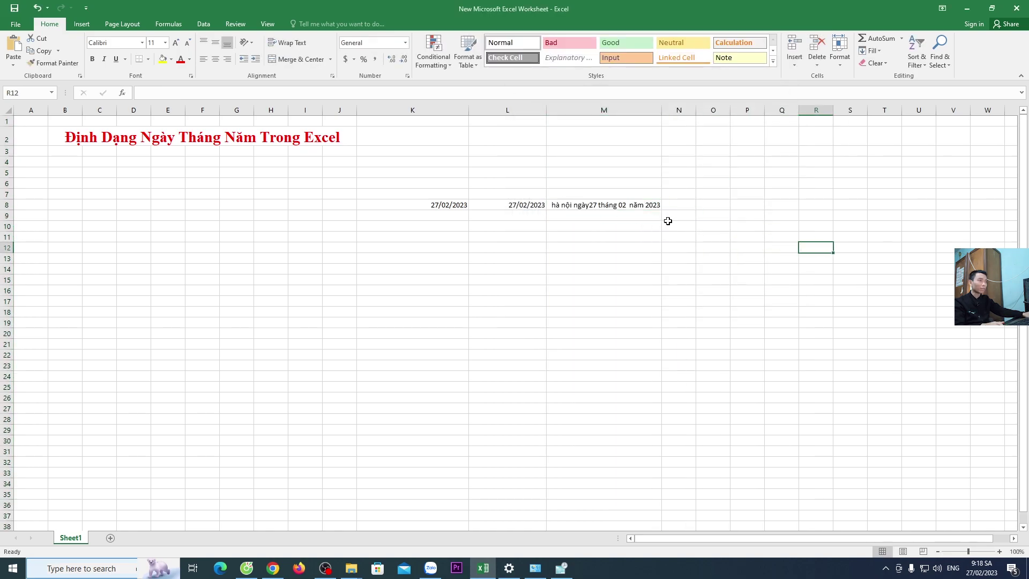
{"action": "right_click", "coordinate": [629, 112]}
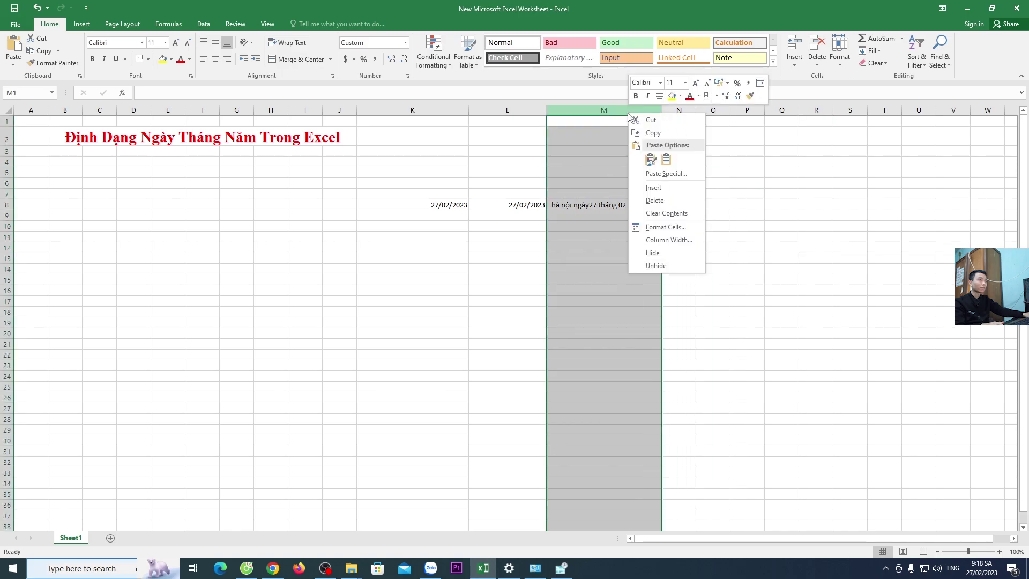
{"action": "left_click", "coordinate": [665, 227]}
{"action": "left_click", "coordinate": [656, 178]}
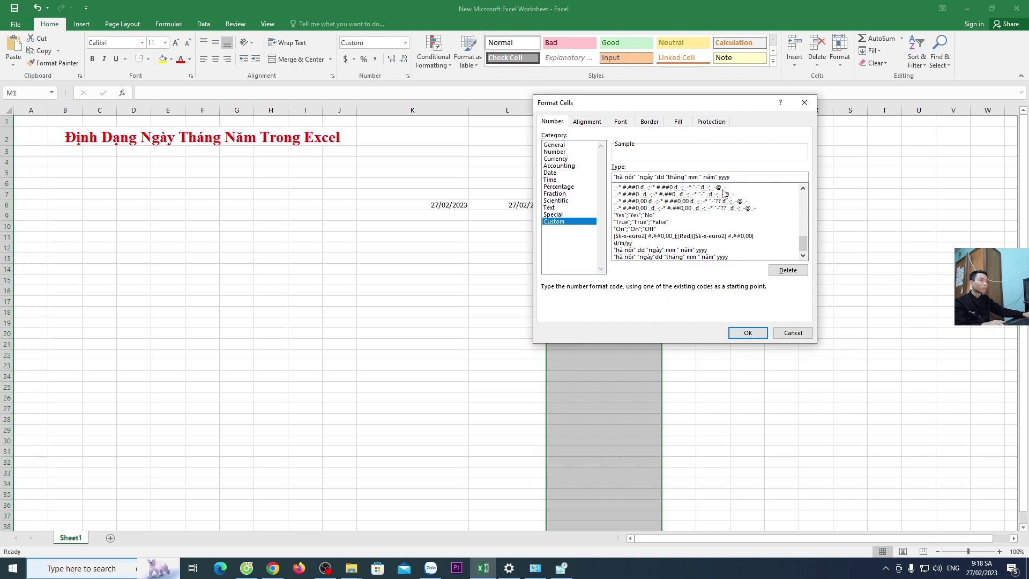
{"action": "left_click", "coordinate": [751, 333]}
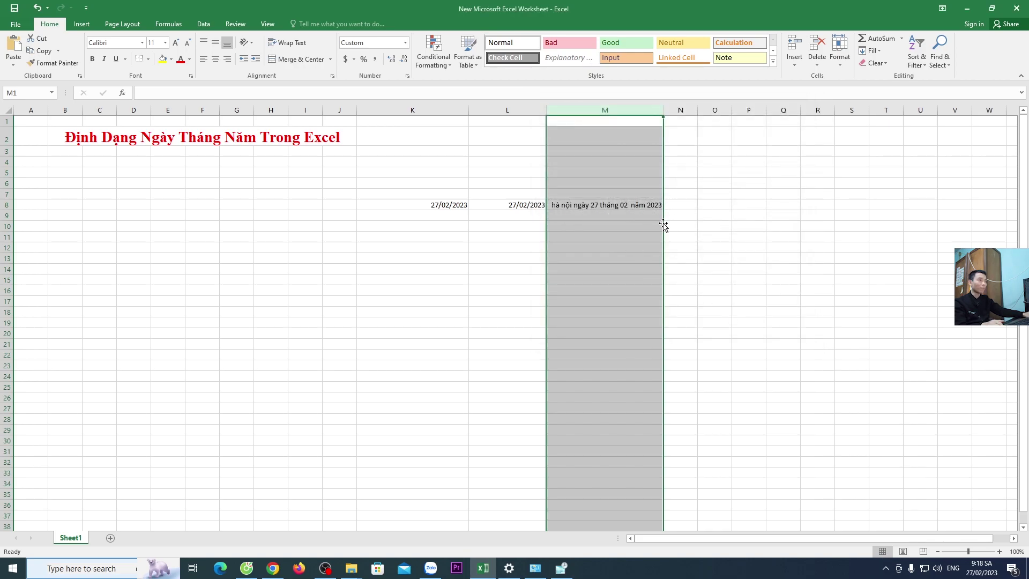
{"action": "left_click", "coordinate": [851, 273]}
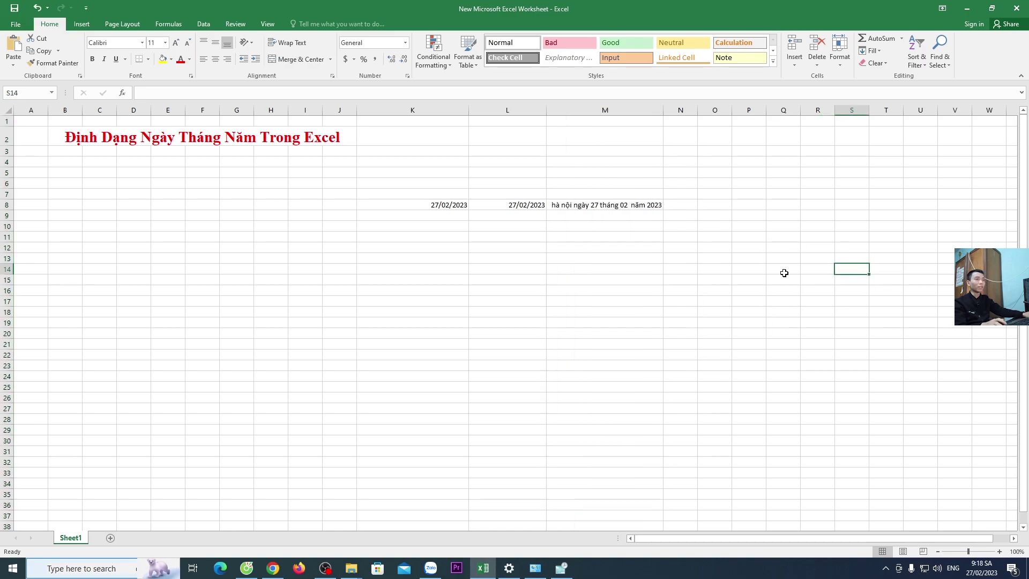
Step: Copy the K8 date into E5 of a new Sheet2 and widen column E to fit it
{"action": "left_click", "coordinate": [436, 206]}
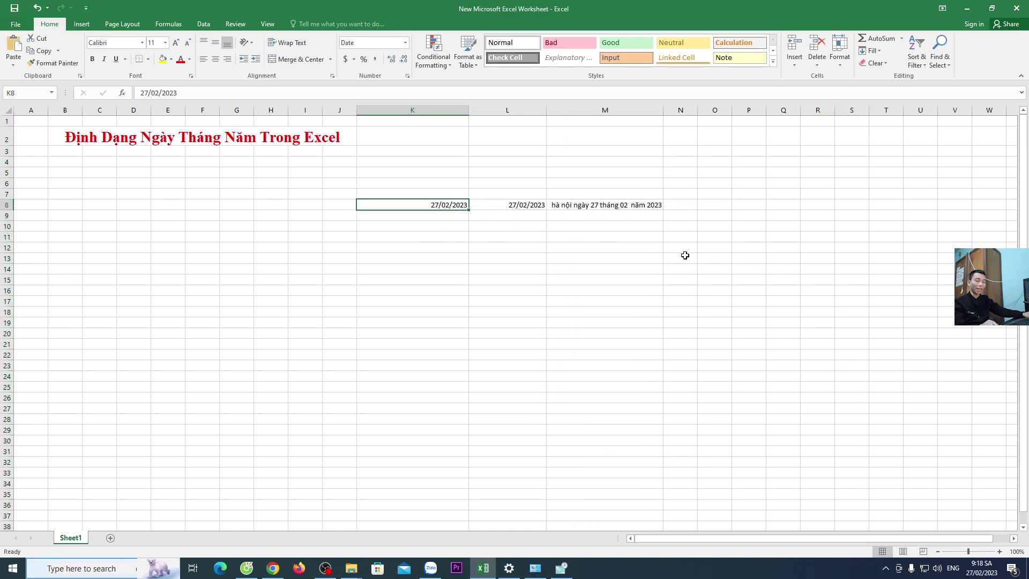
{"action": "key", "text": "ctrl+c"}
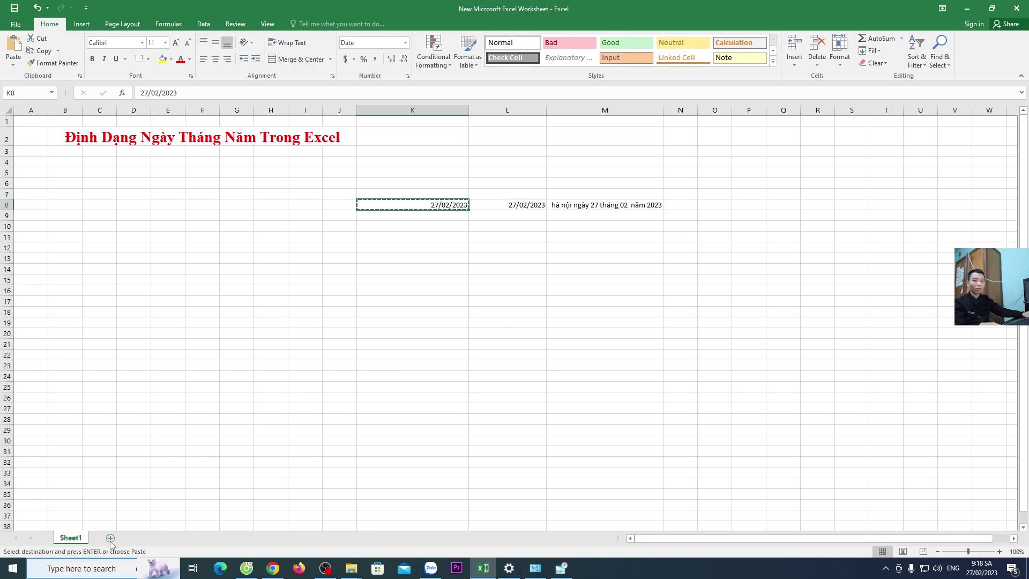
{"action": "left_click", "coordinate": [110, 538]}
{"action": "left_click", "coordinate": [160, 170]}
{"action": "key", "text": "ctrl+v"}
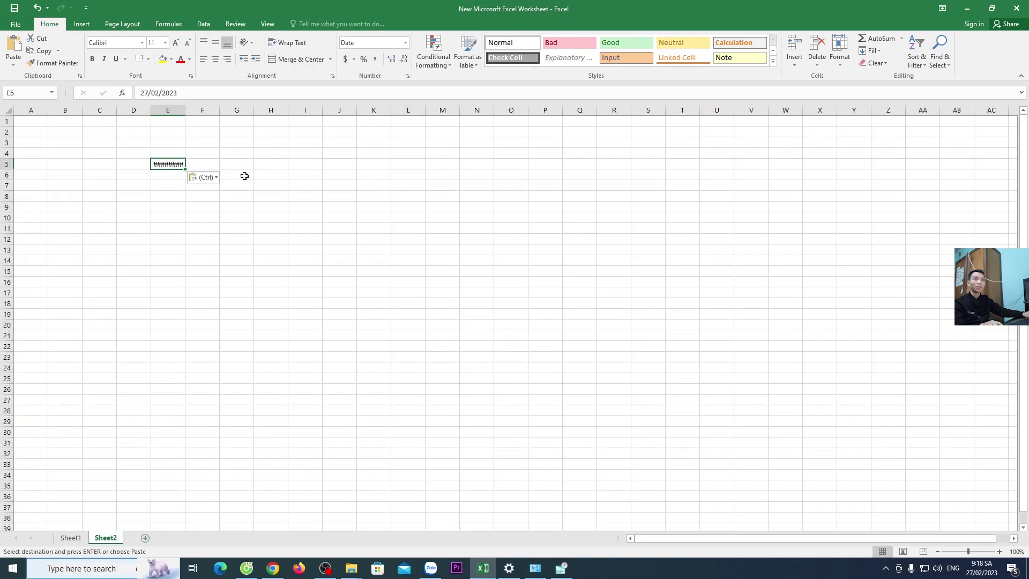
{"action": "left_click_drag", "start_coordinate": [184, 109], "coordinate": [245, 117]}
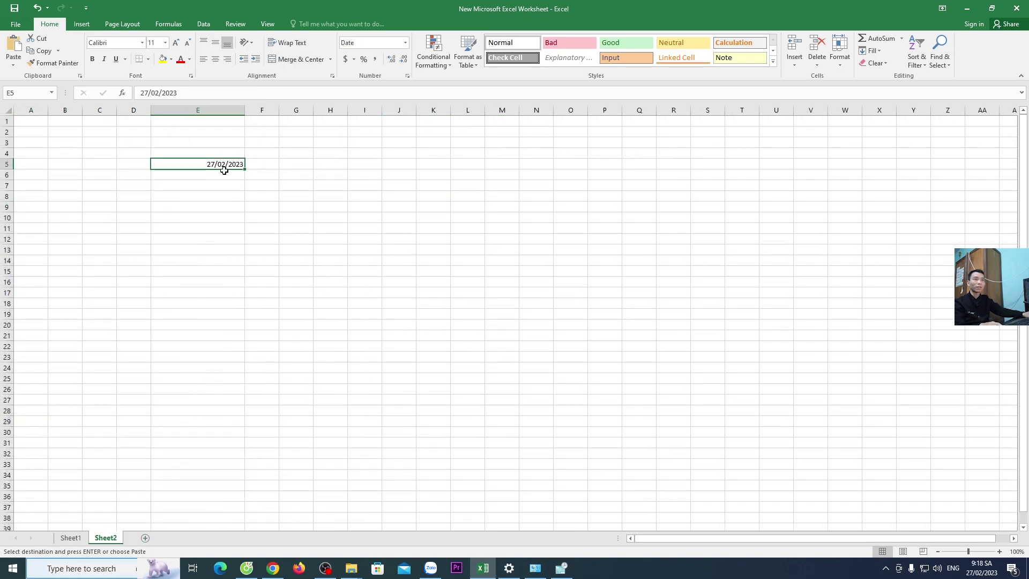
Step: Show E5 as Number (44984,00), restore it to Short Date 27/02/2023, and go back to Sheet1
{"action": "left_click", "coordinate": [405, 42]}
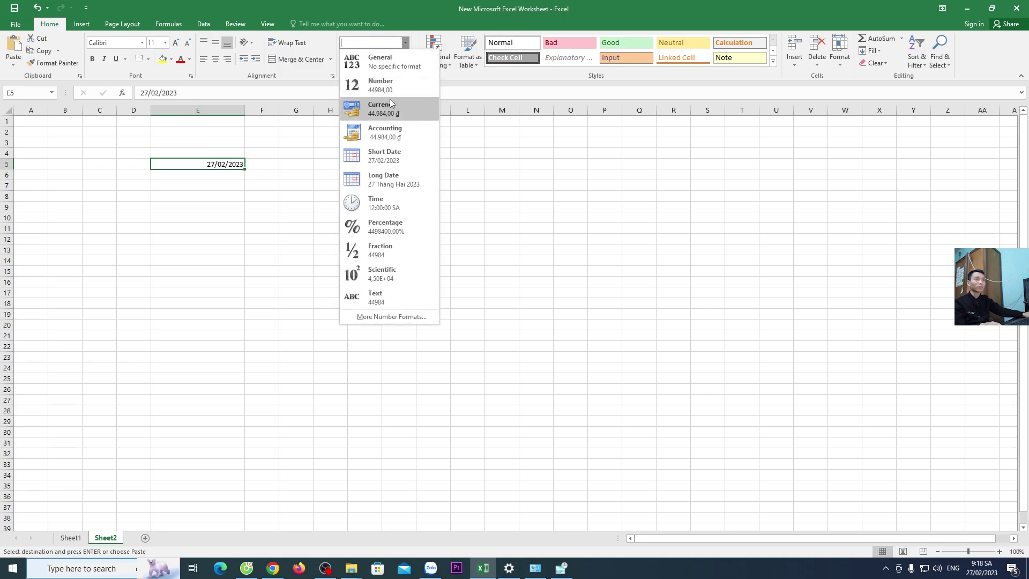
{"action": "left_click", "coordinate": [381, 84]}
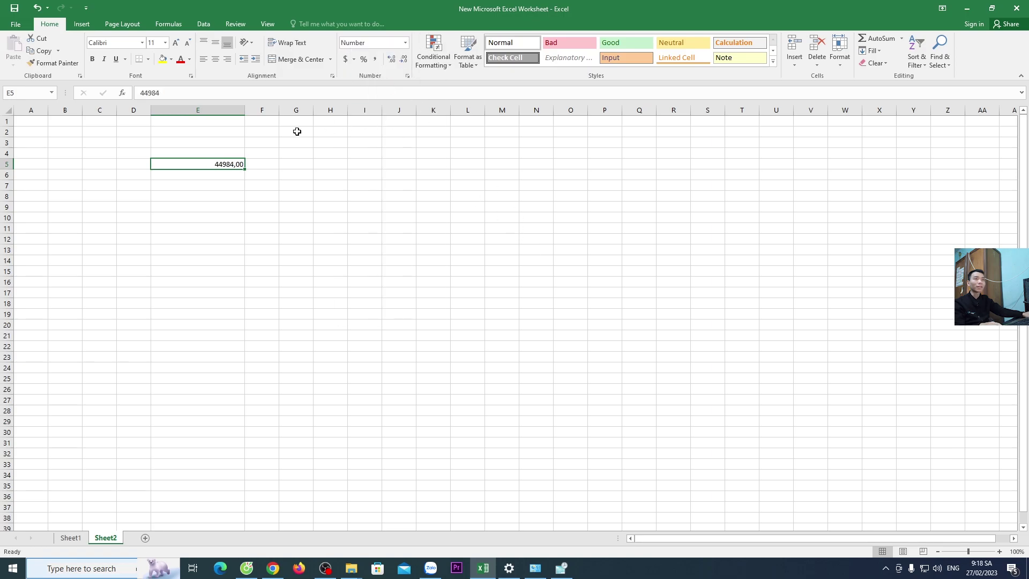
{"action": "left_click", "coordinate": [405, 43]}
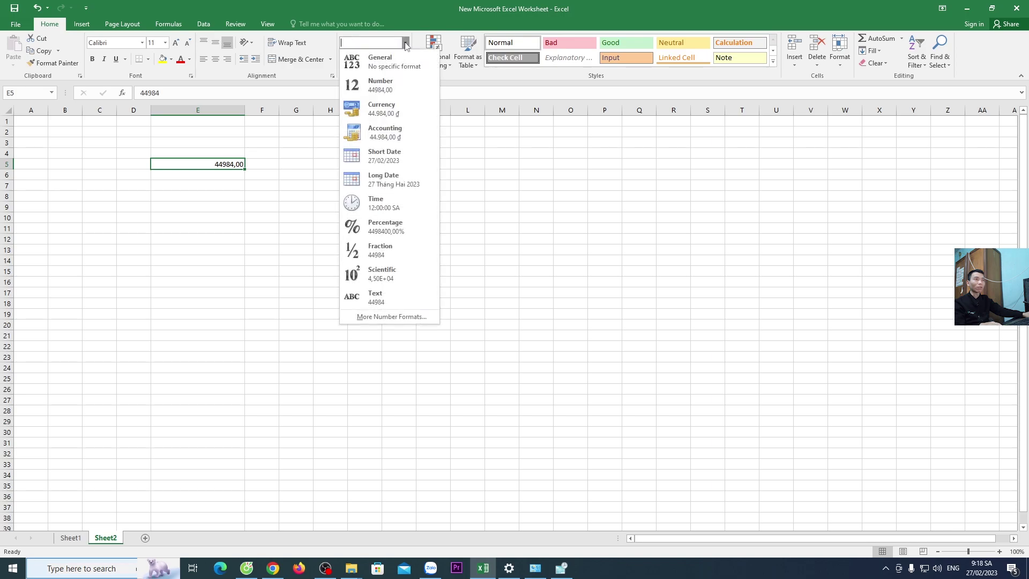
{"action": "left_click", "coordinate": [393, 154]}
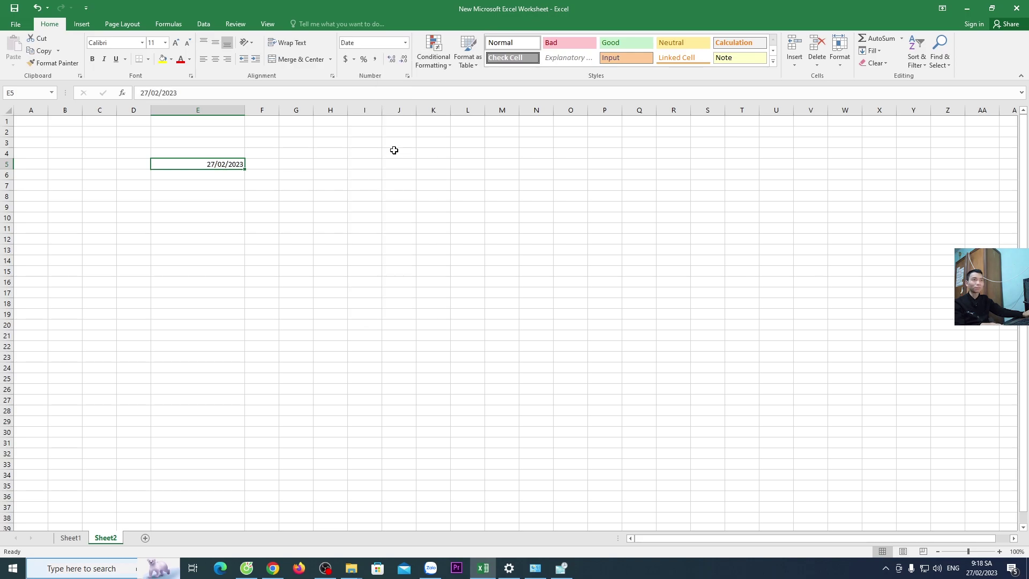
{"action": "left_click", "coordinate": [78, 541]}
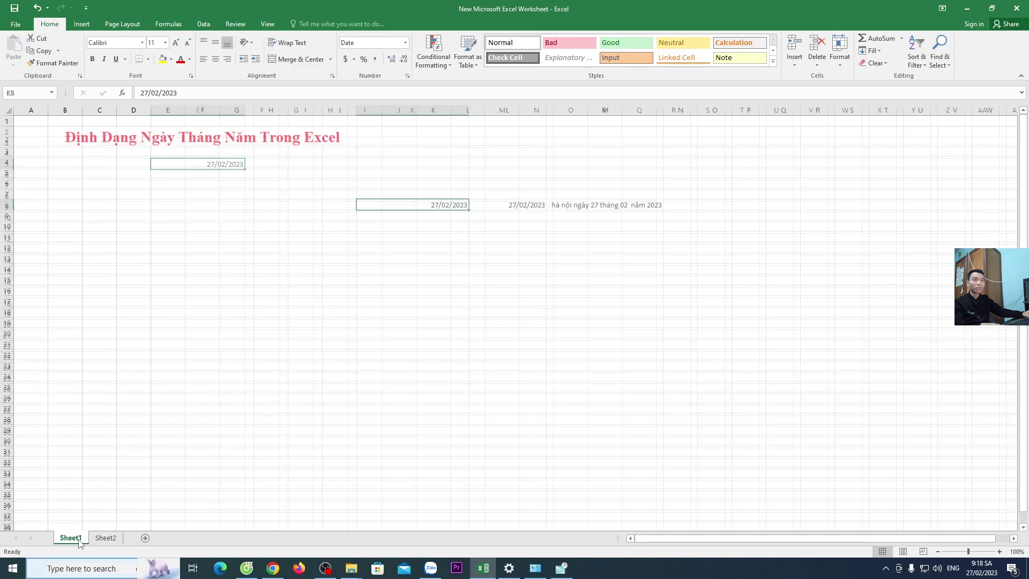